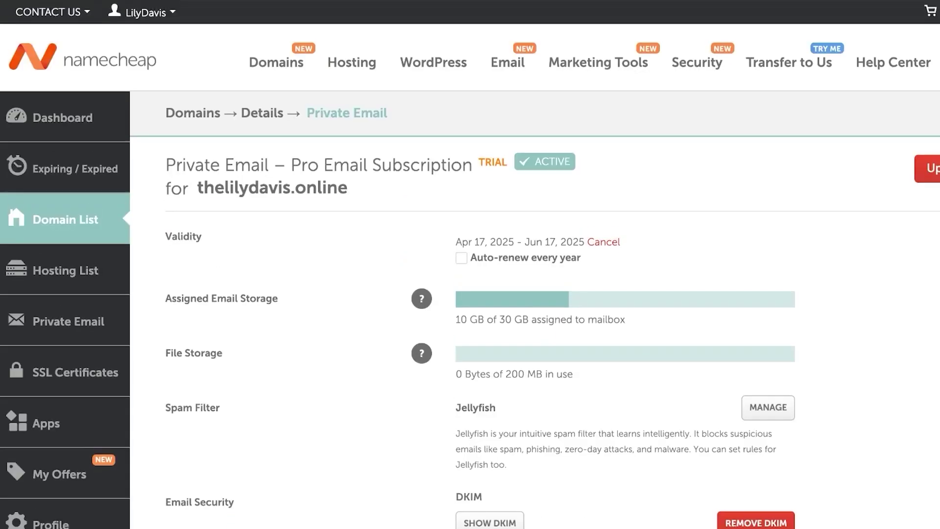
Open a new browser tab to head to godaddy.com
key("ctrl+t")
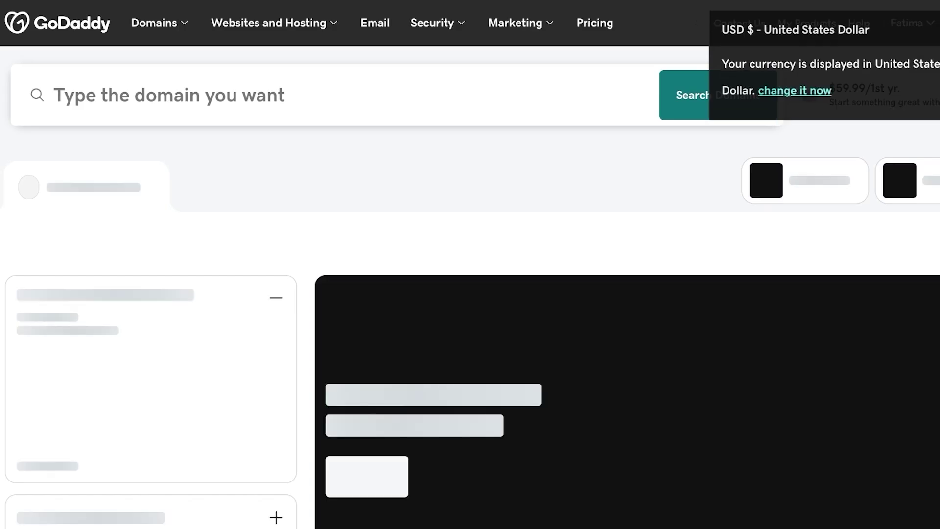
Open the GoDaddy account's business list under My Products and dismiss the Notifications panel
left_click(160, 23)
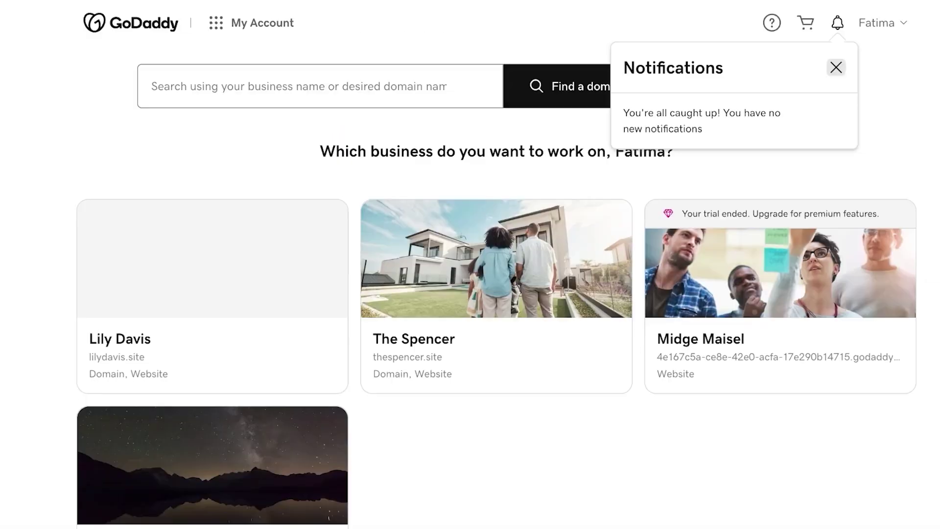
left_click(862, 67)
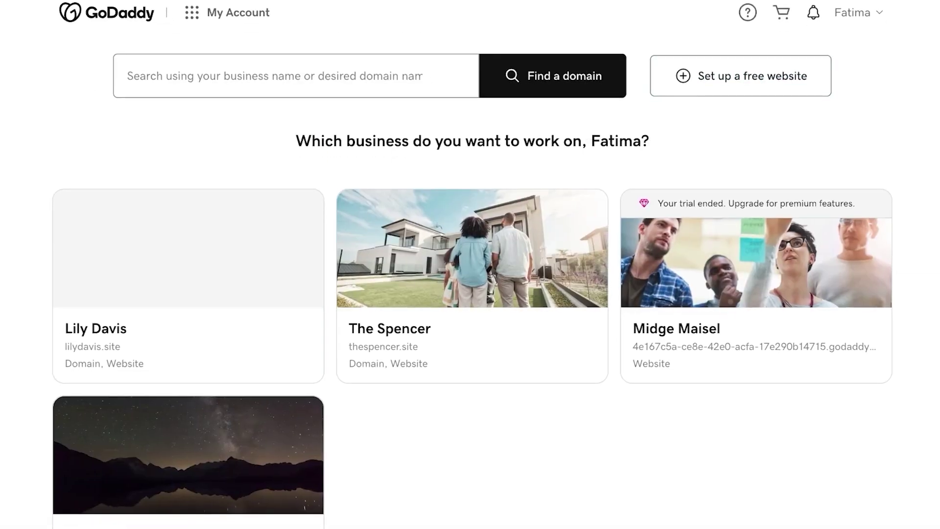
scroll(470, 147, "down", 4)
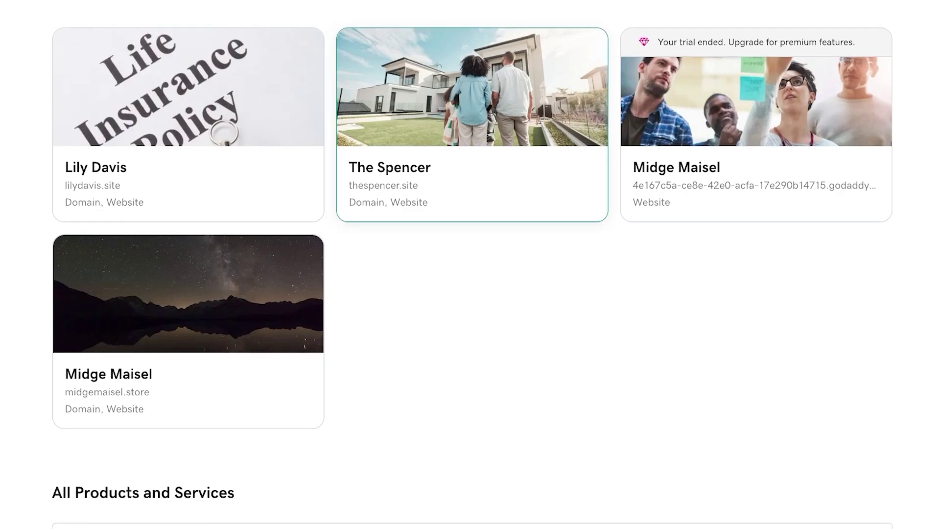
scroll(470, 265, "up", 1)
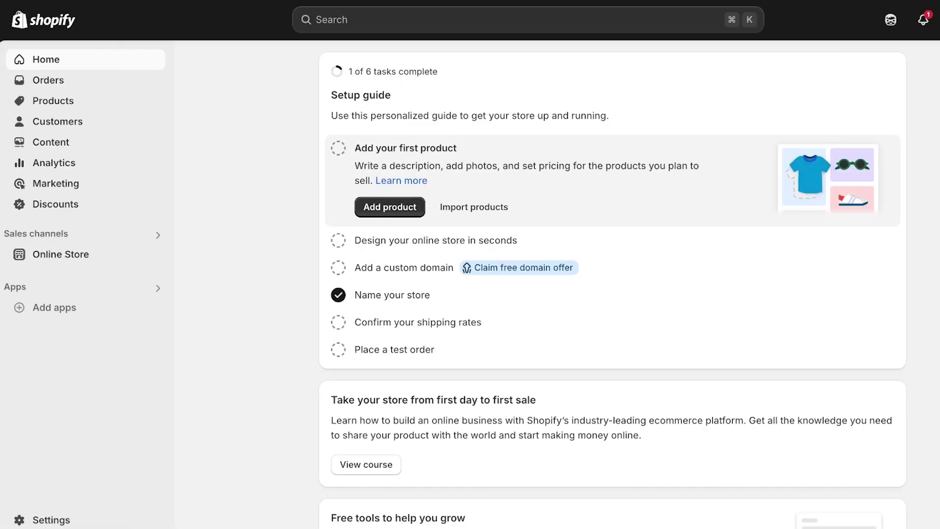
Go to Shopify Settings > Domains, where only the myshopify.com address is primary
left_click(50, 519)
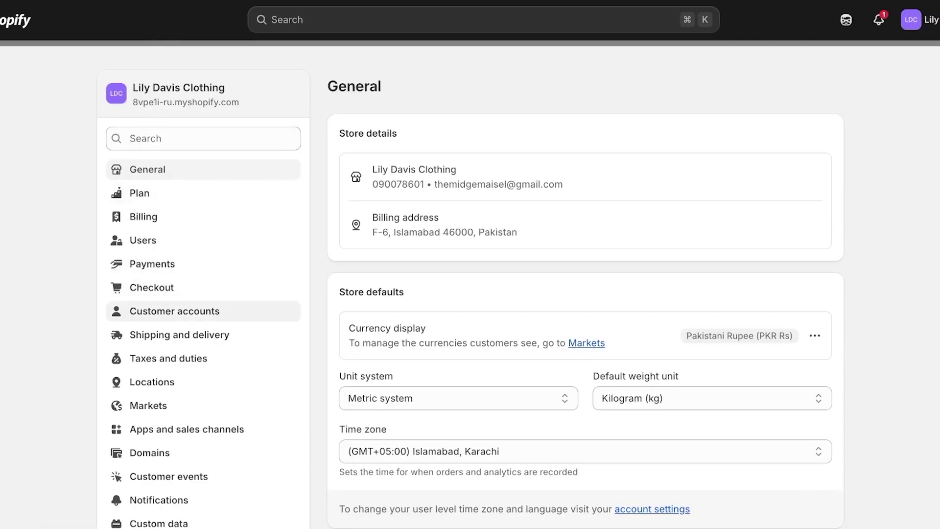
scroll(195, 392, "down", 2)
scroll(196, 387, "up", 2)
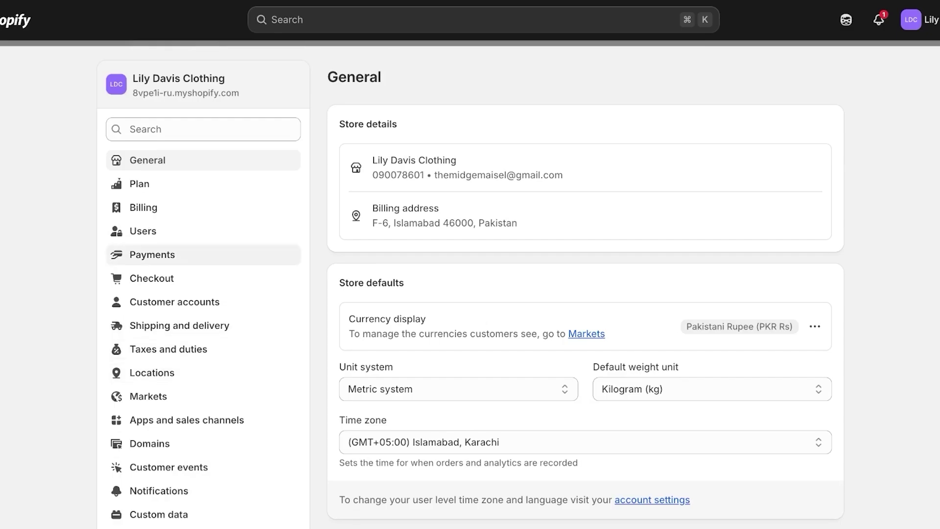
scroll(196, 255, "down", 10)
scroll(195, 255, "up", 9)
scroll(195, 210, "up", 1)
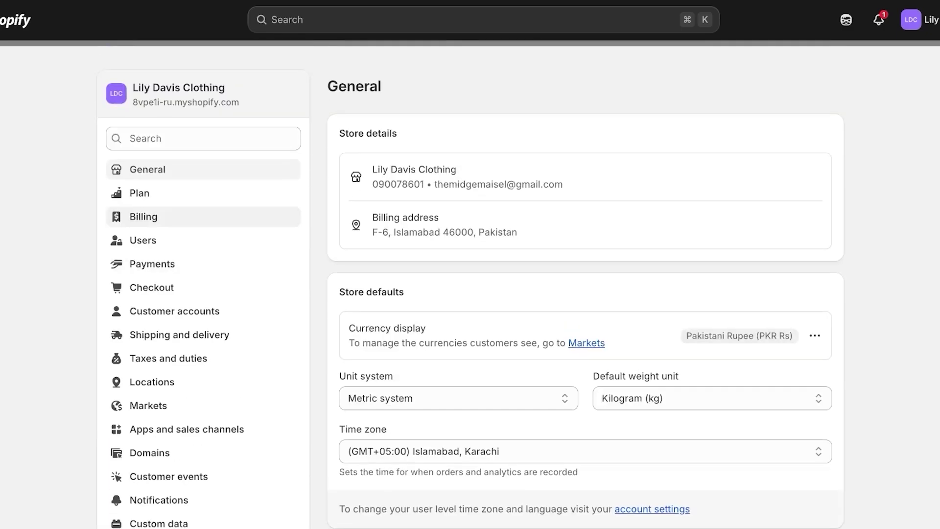
left_click(149, 453)
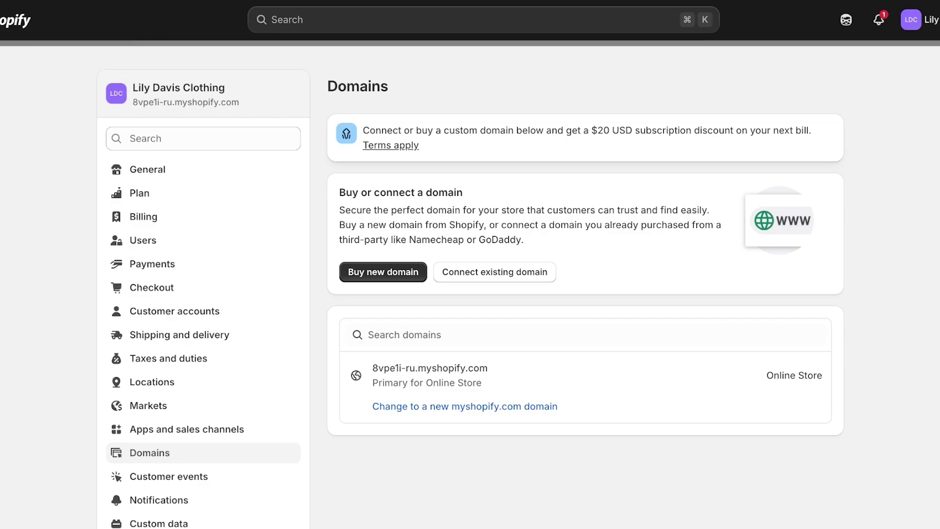
left_click_drag(362, 210, 472, 210)
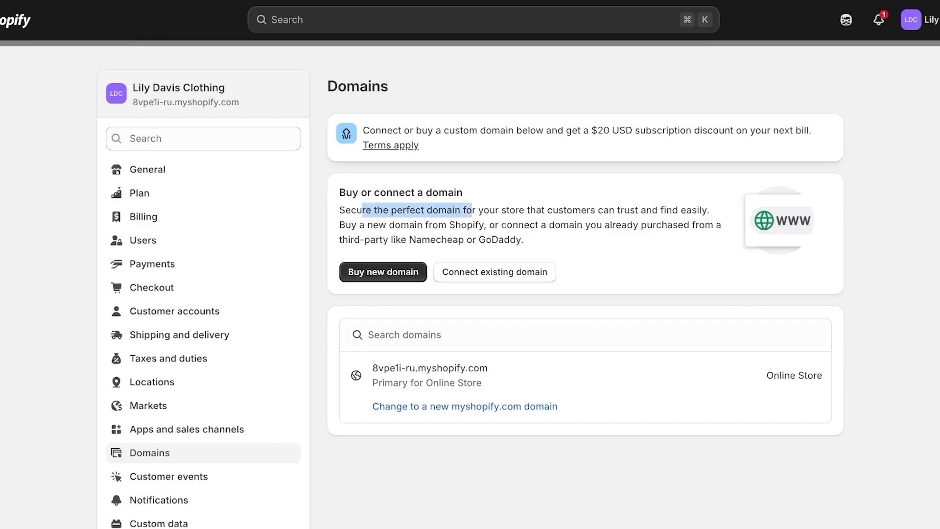
left_click(472, 210)
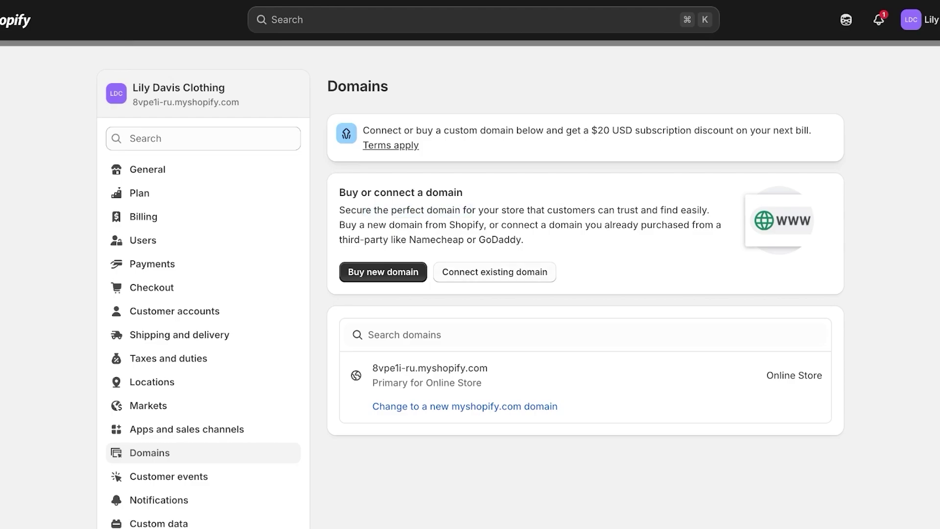
Connect the existing domain thelilydavis.online to the Shopify store
left_click(495, 271)
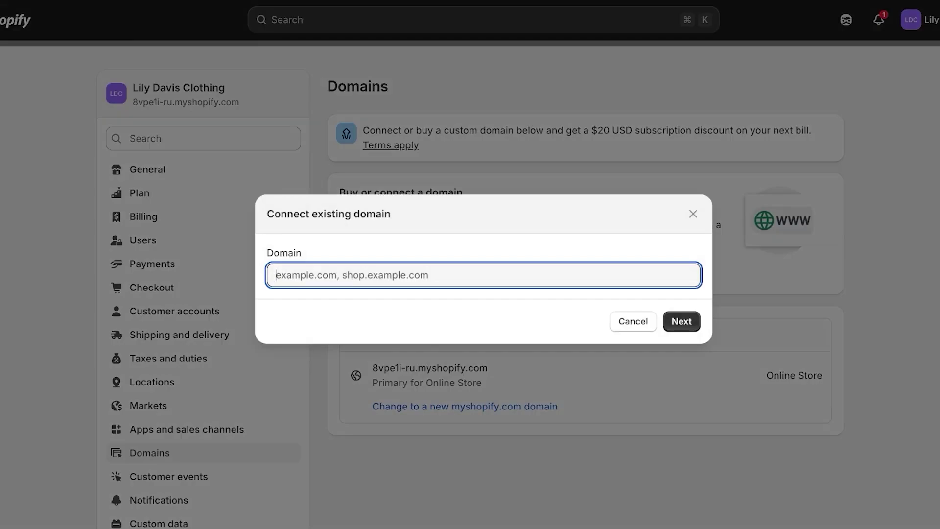
type("them")
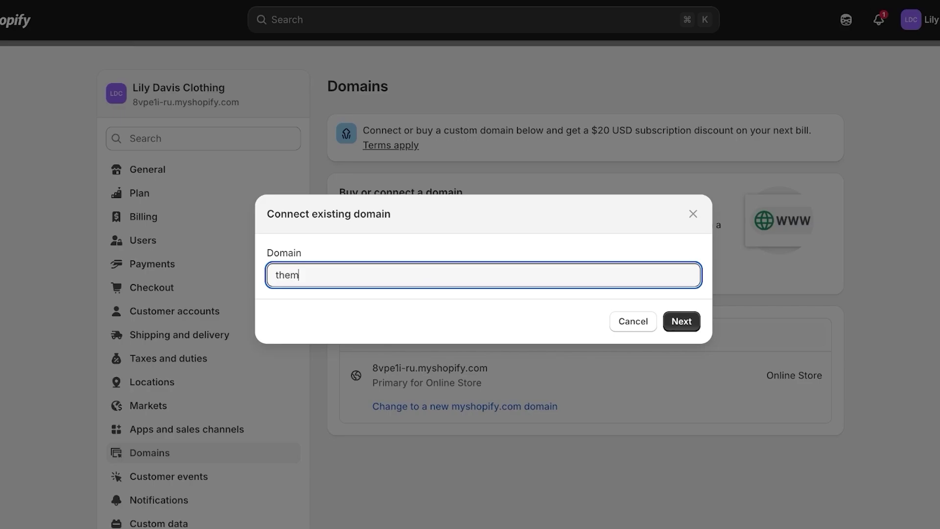
key("BackSpace")
type("lilydavis,po")
key("BackSpace")
key("BackSpace")
type("online")
key("Return")
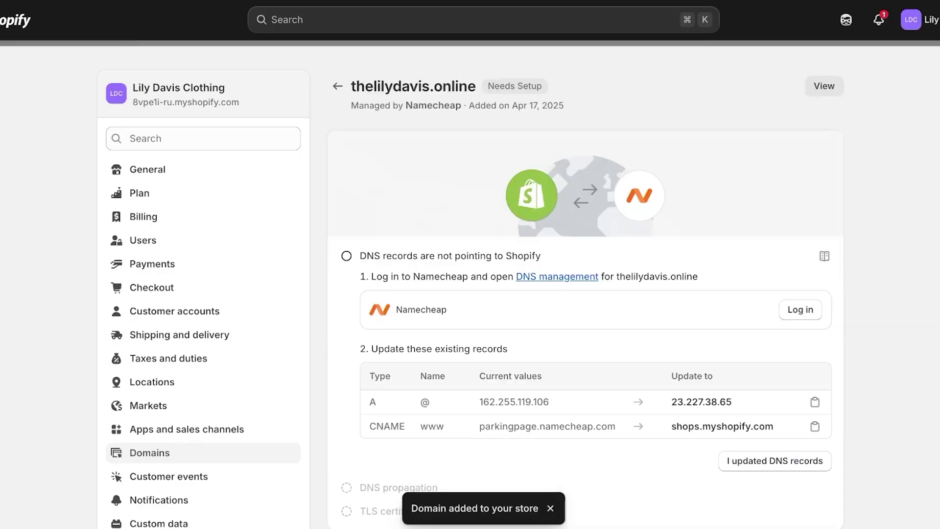
Review the required DNS records: A record 23.227.38.65 and CNAME shops.myshopify.com
scroll(489, 294, "down", 2)
scroll(489, 293, "up", 1)
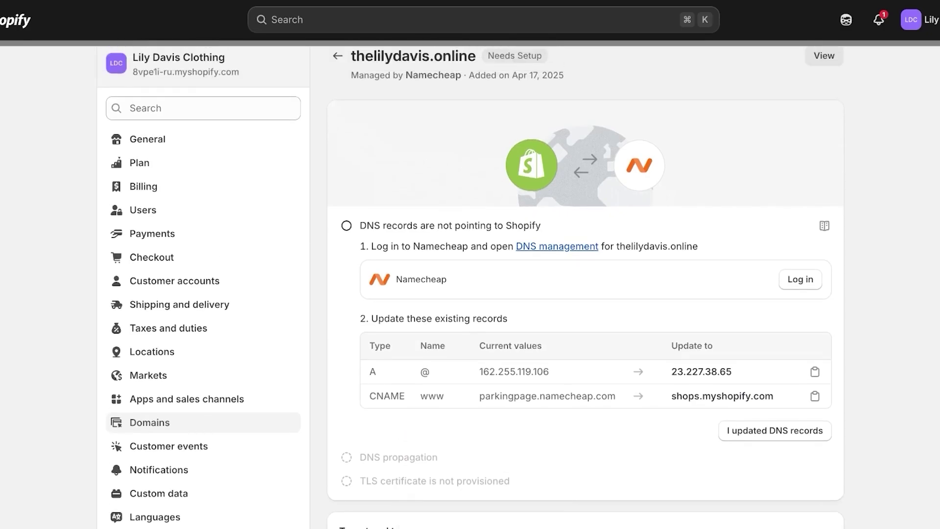
scroll(470, 287, "down", 3)
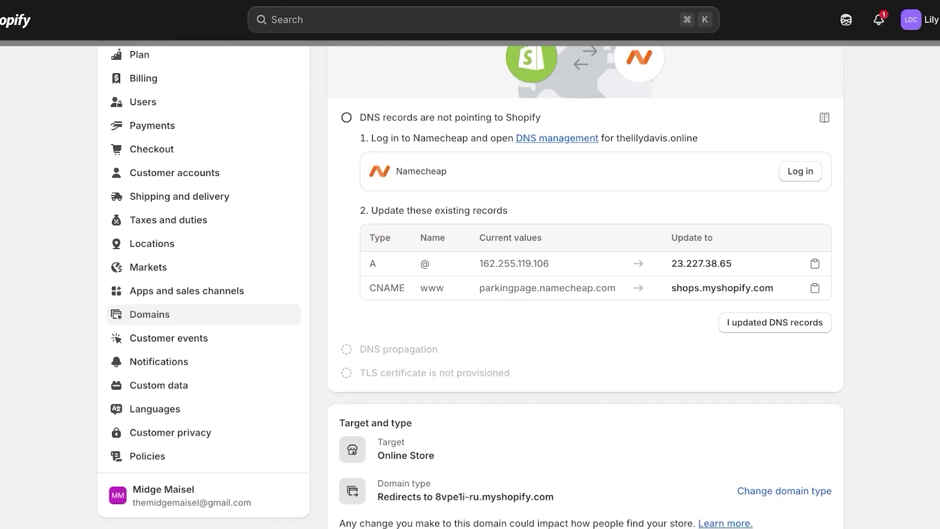
scroll(469, 287, "up", 1)
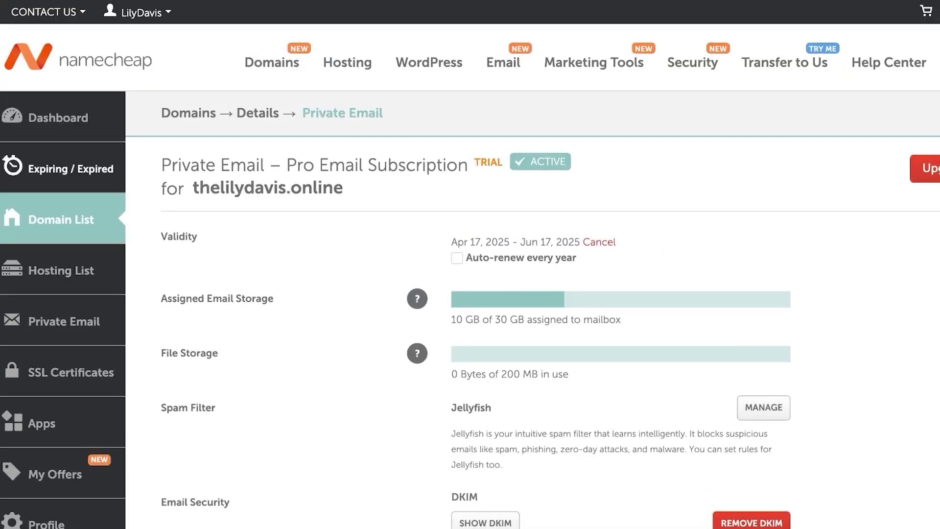
Show the list of domains owned in Namecheap
mouse_move(272, 62)
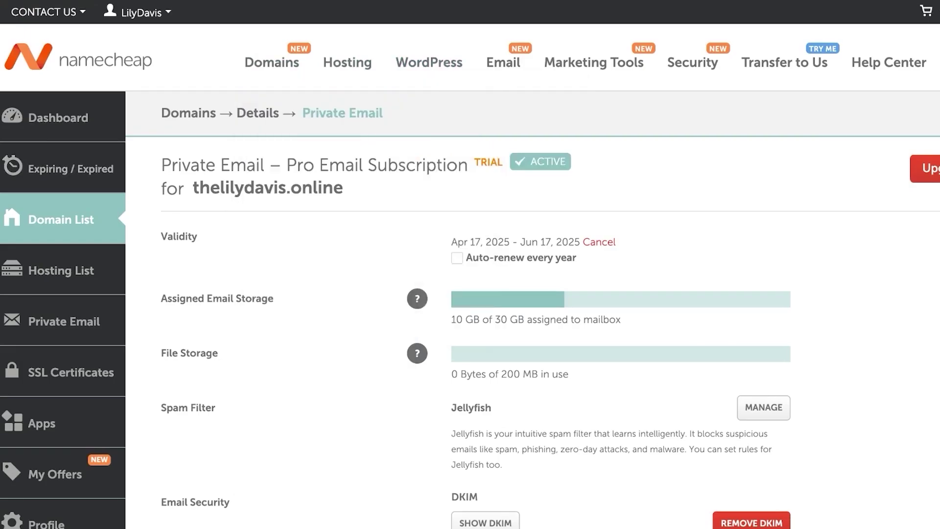
left_click(61, 219)
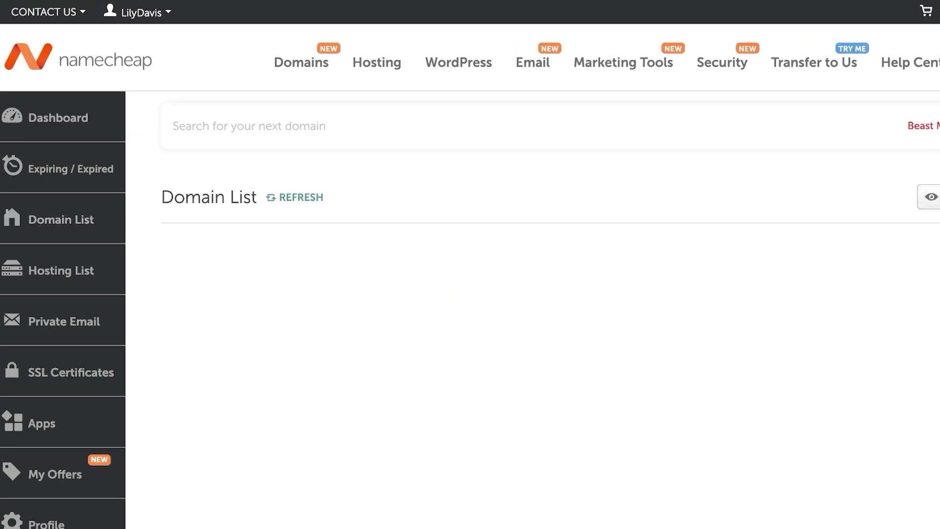
scroll(470, 294, "down", 1)
scroll(470, 264, "down", 3)
scroll(470, 264, "right", 2)
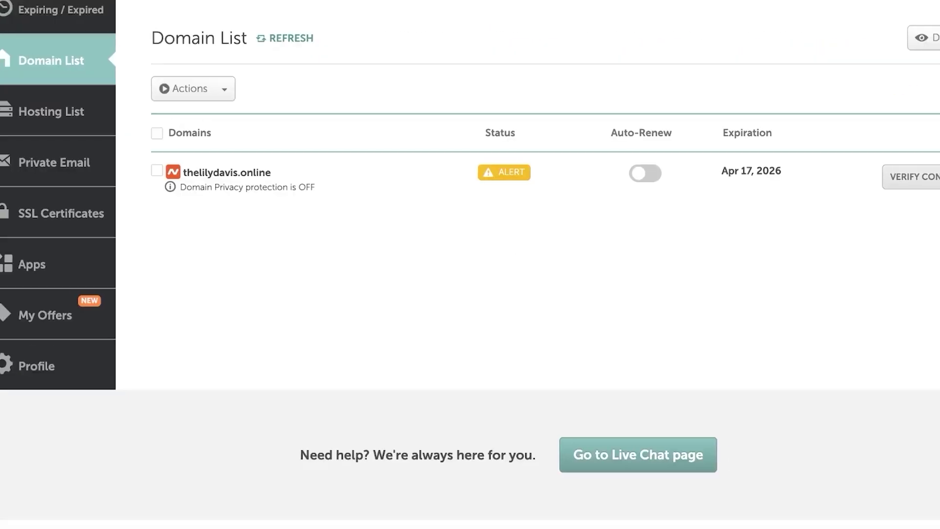
Open thelilydavis.online's management page and review its BasicDNS nameservers and settings
left_click(922, 178)
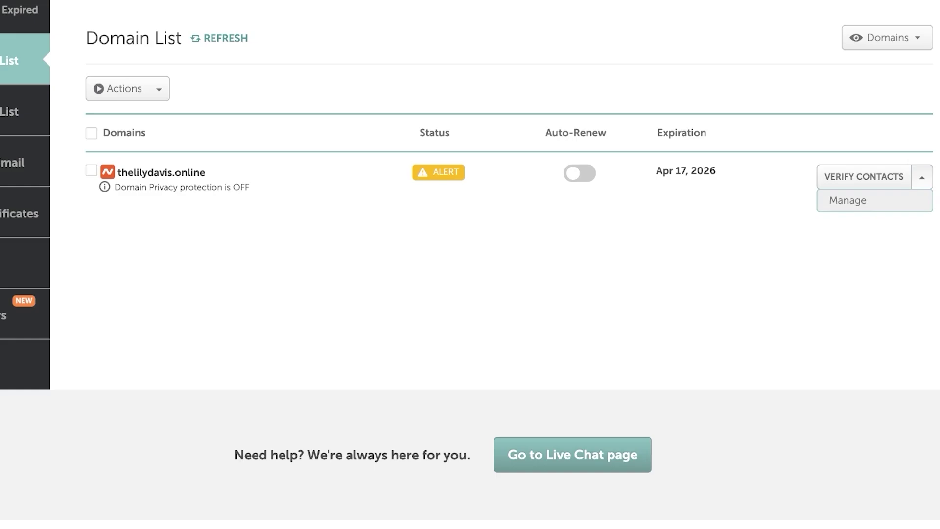
left_click(847, 201)
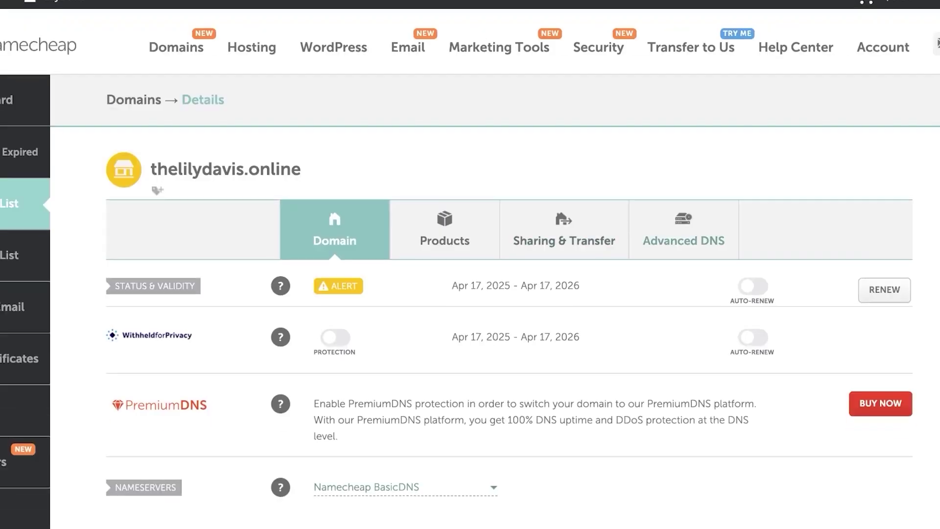
scroll(470, 264, "down", 3)
scroll(509, 264, "down", 3)
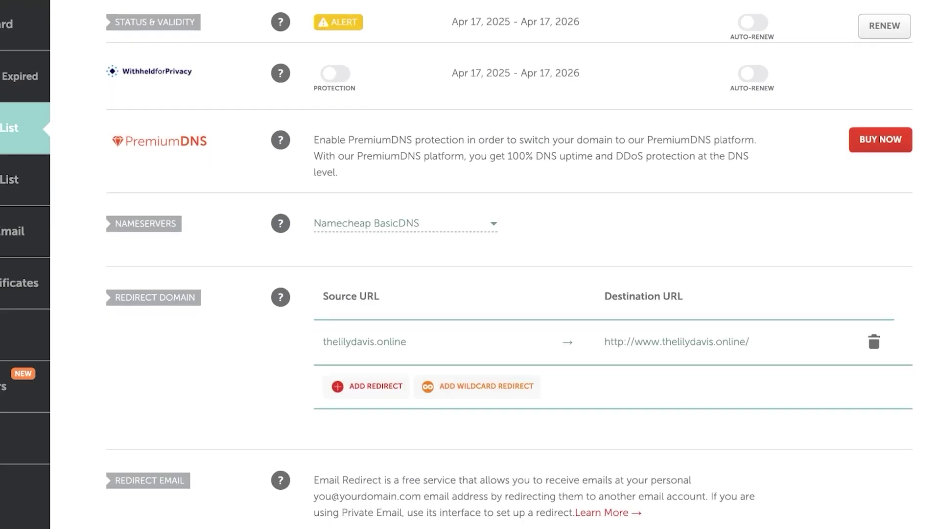
scroll(509, 264, "down", 1)
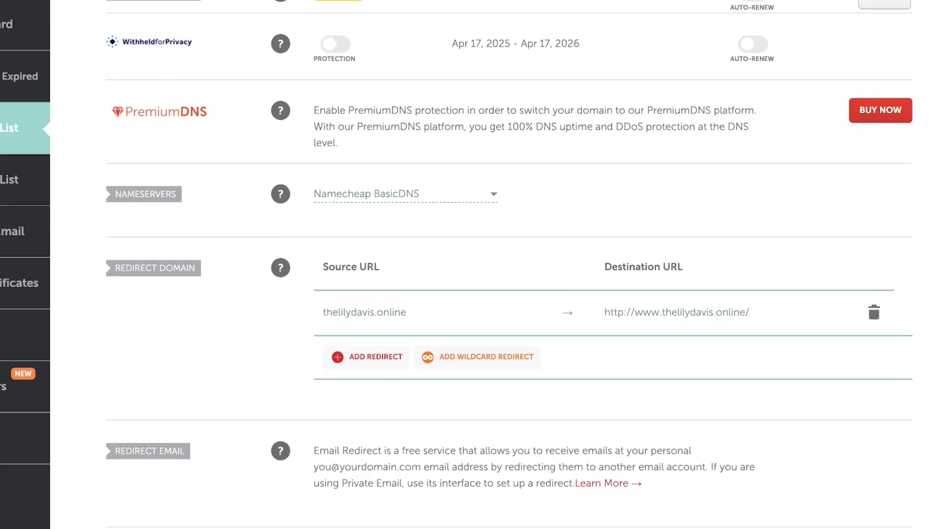
scroll(509, 264, "down", 9)
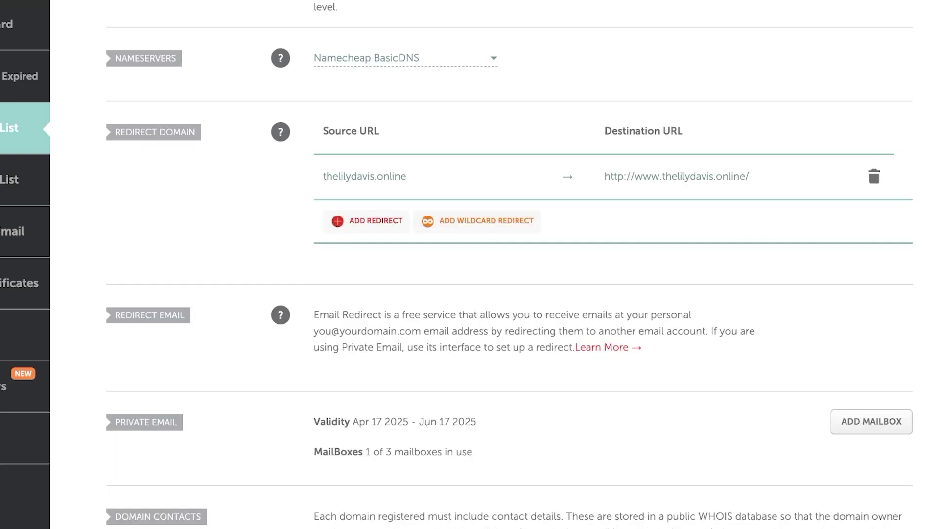
scroll(470, 264, "down", 6)
scroll(470, 265, "up", 20)
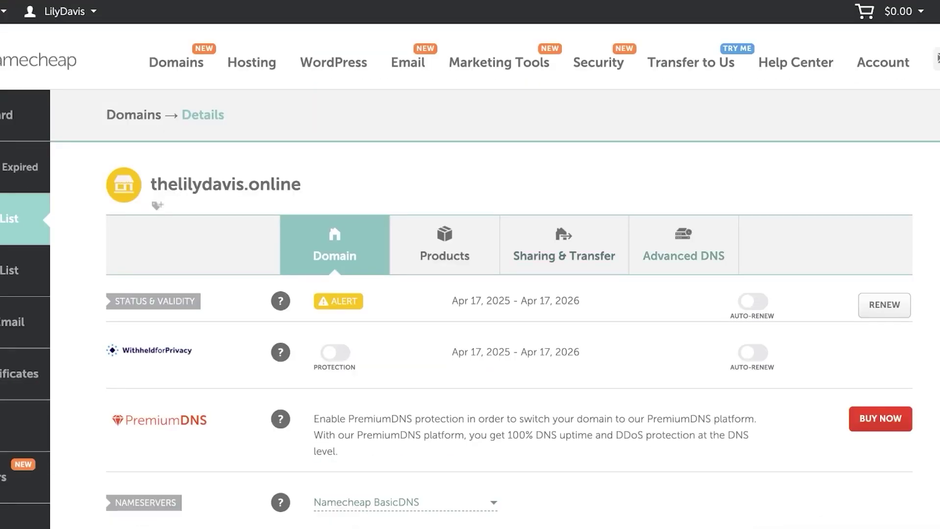
Add a new A Record row in Advanced DNS and copy Shopify's A record value
left_click(684, 245)
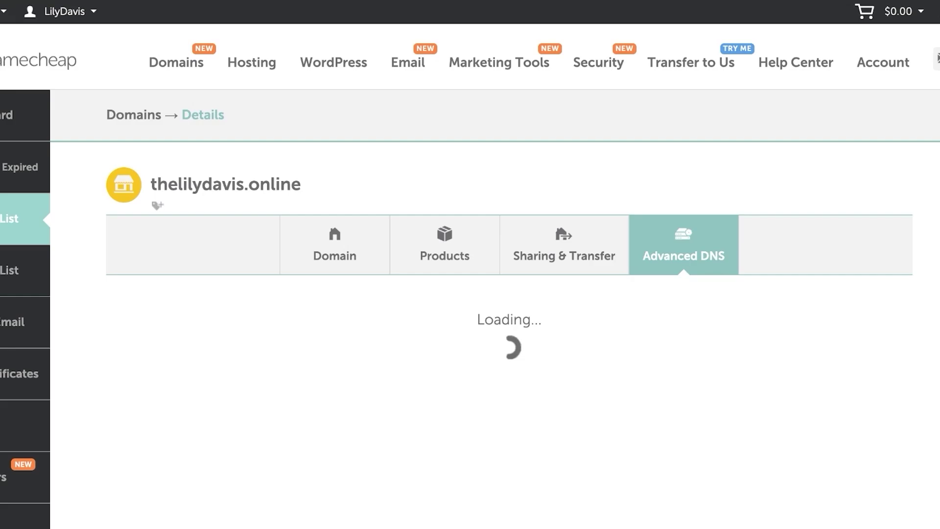
scroll(509, 294, "down", 4)
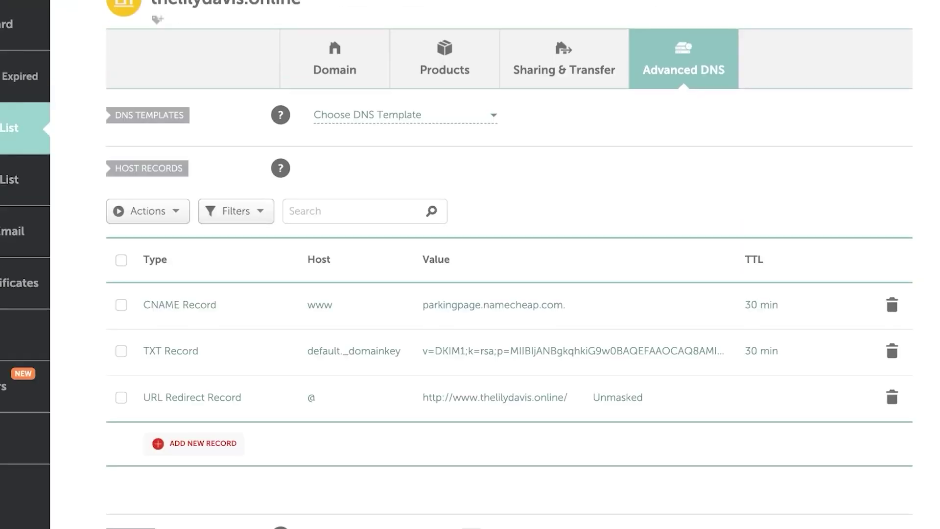
scroll(509, 294, "down", 2)
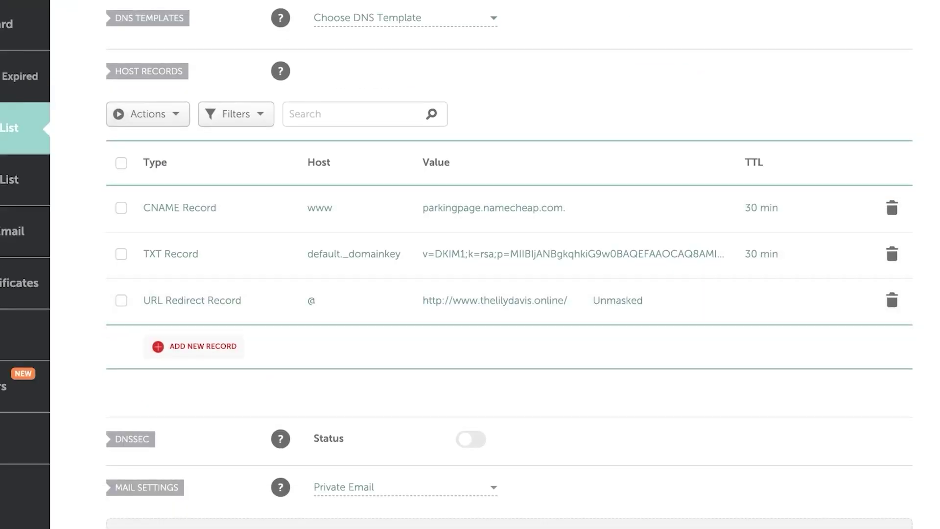
left_click(194, 346)
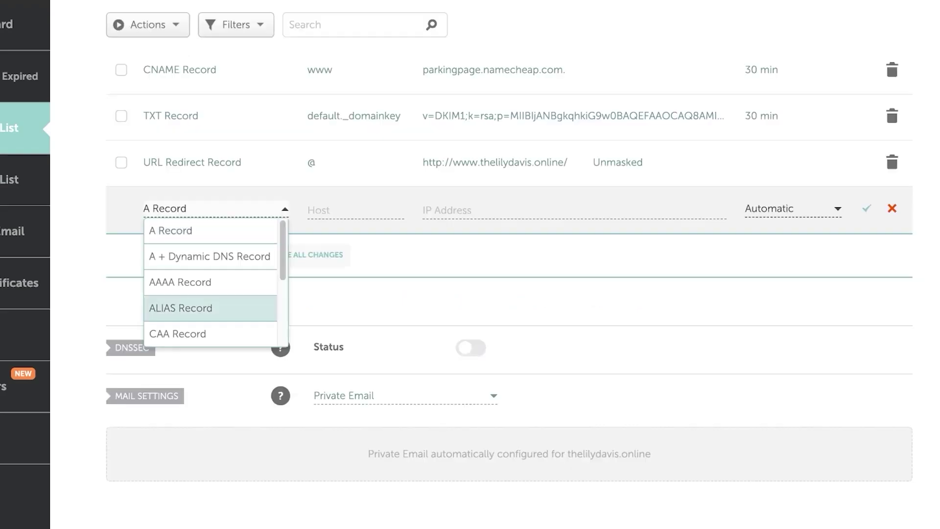
left_click(210, 231)
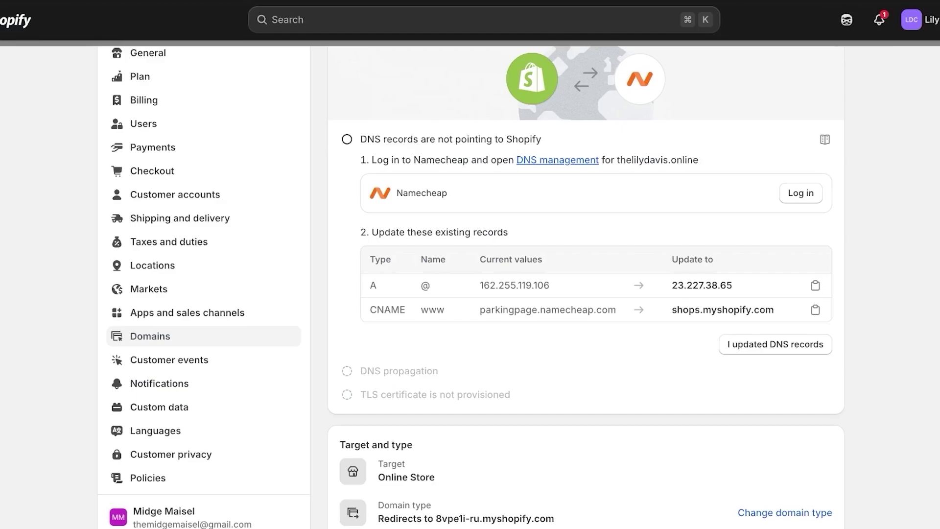
left_click(815, 285)
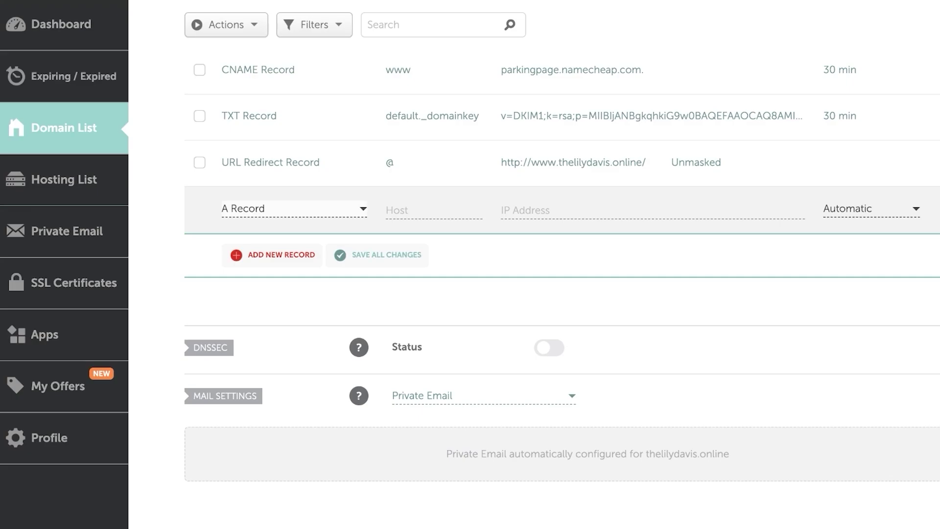
Fill the A record with host @, IP 23.227.38.65, Automatic TTL, and add another row
left_click(526, 210)
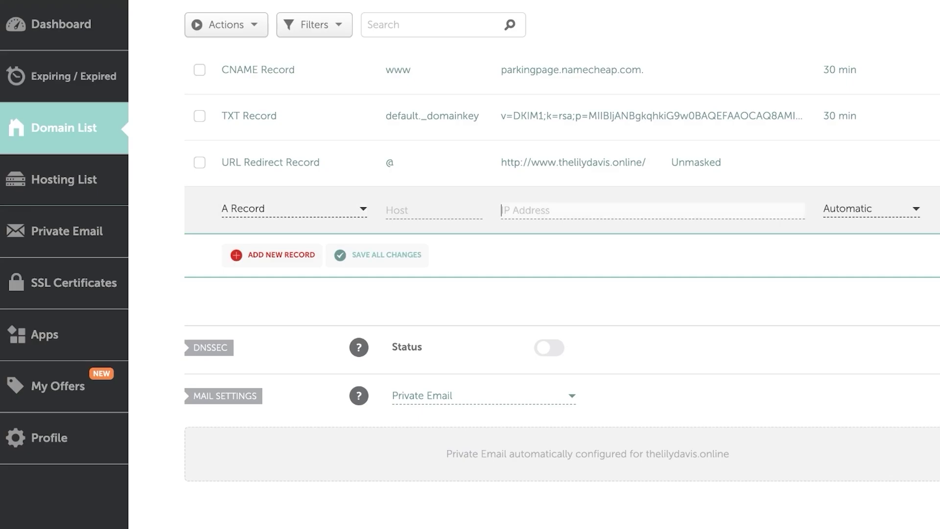
key("ctrl+v")
left_click(411, 210)
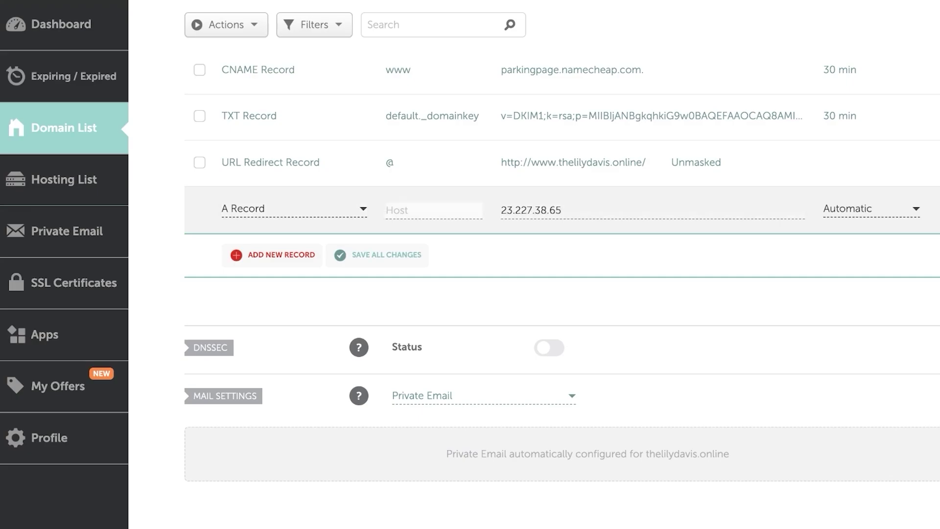
type("@")
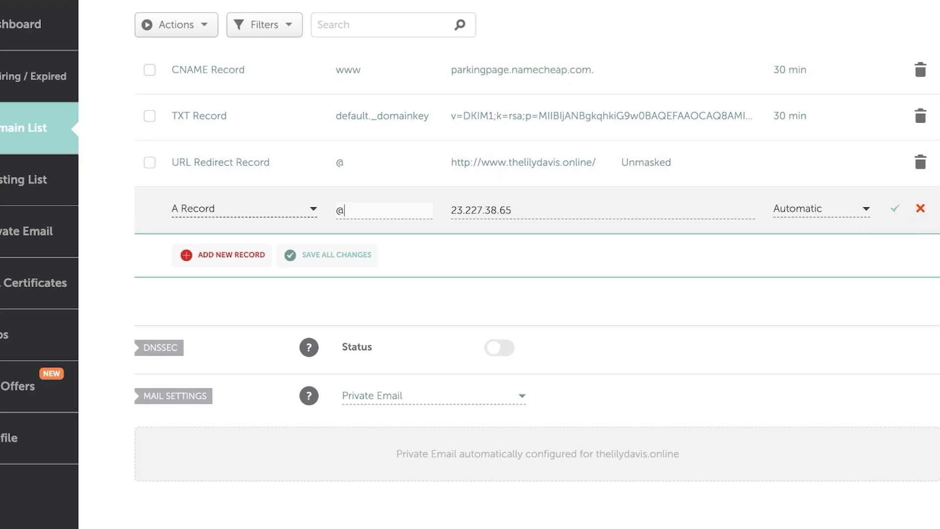
left_click(832, 209)
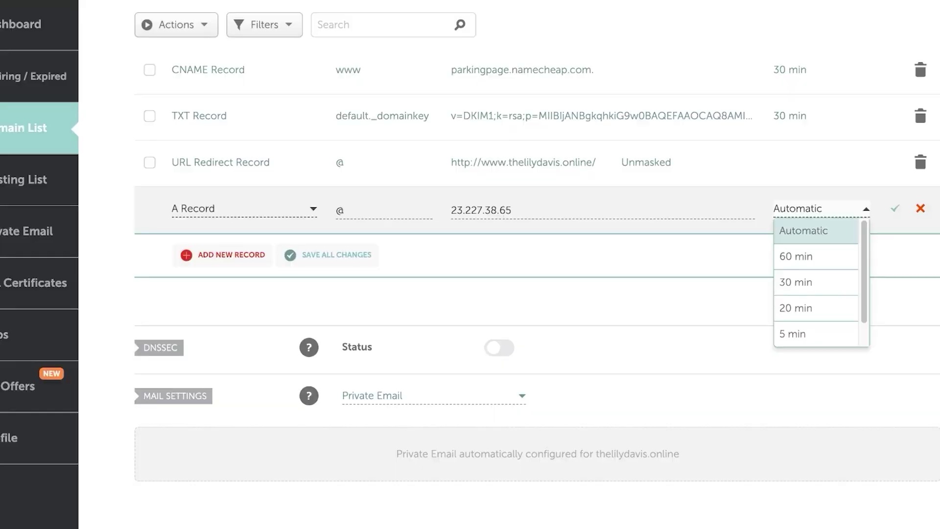
left_click(783, 233)
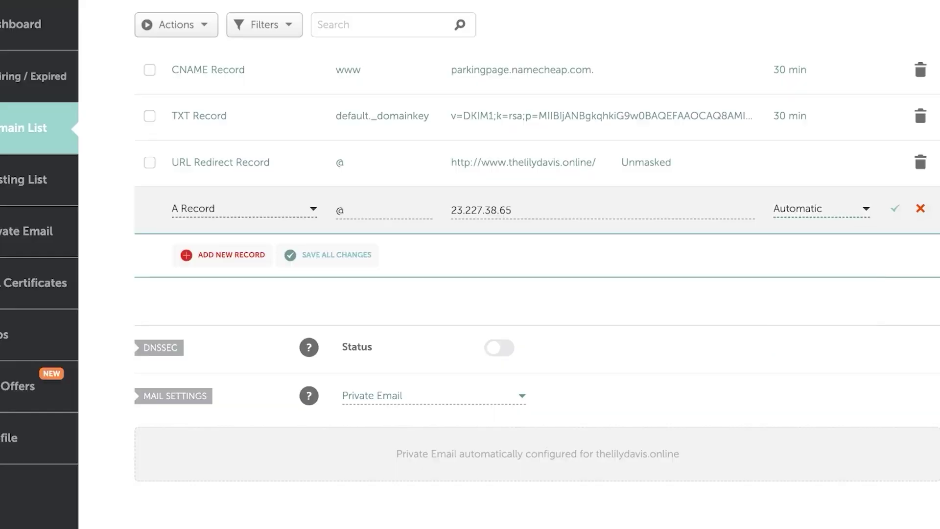
left_click(223, 255)
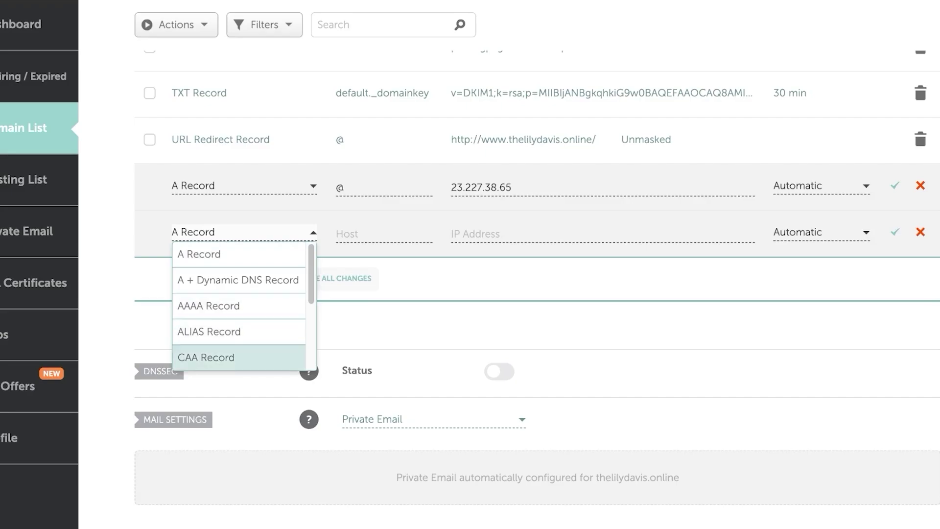
Save a CNAME record with host www targeting shops.myshopify.com
scroll(238, 357, "down", 3)
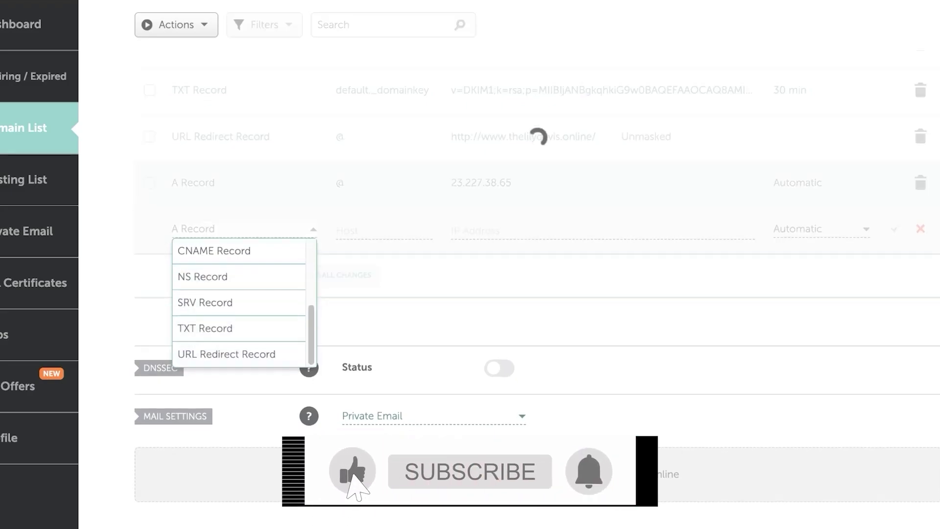
left_click(214, 251)
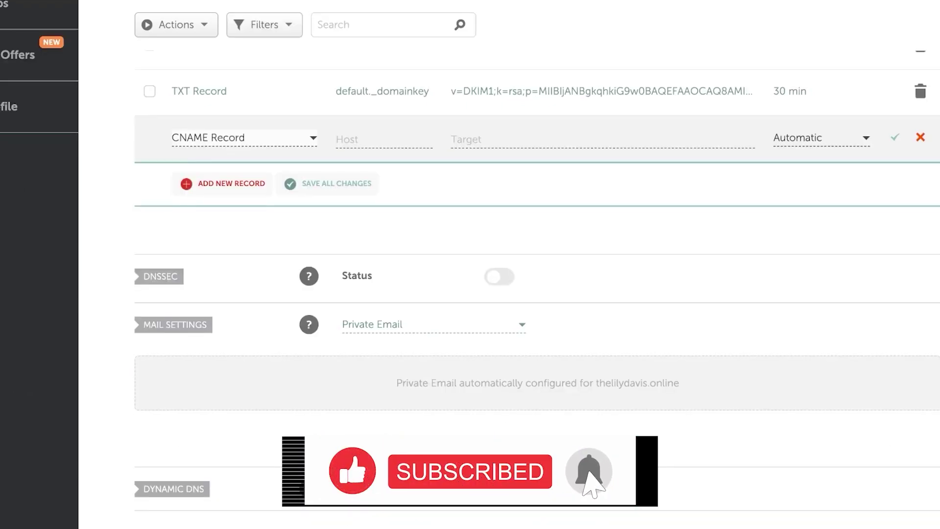
scroll(214, 250, "up", 2)
left_click(553, 241)
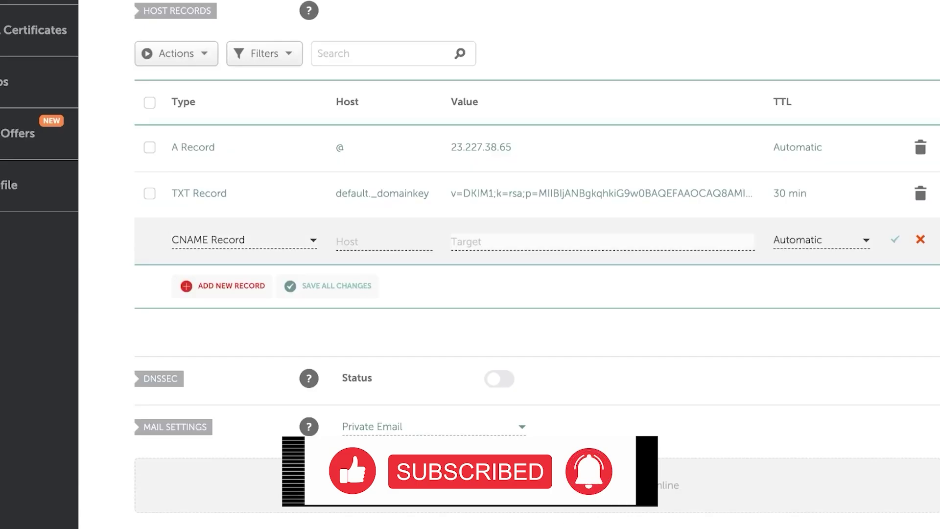
type("shops.myshopify.com")
left_click(382, 242)
type("ww")
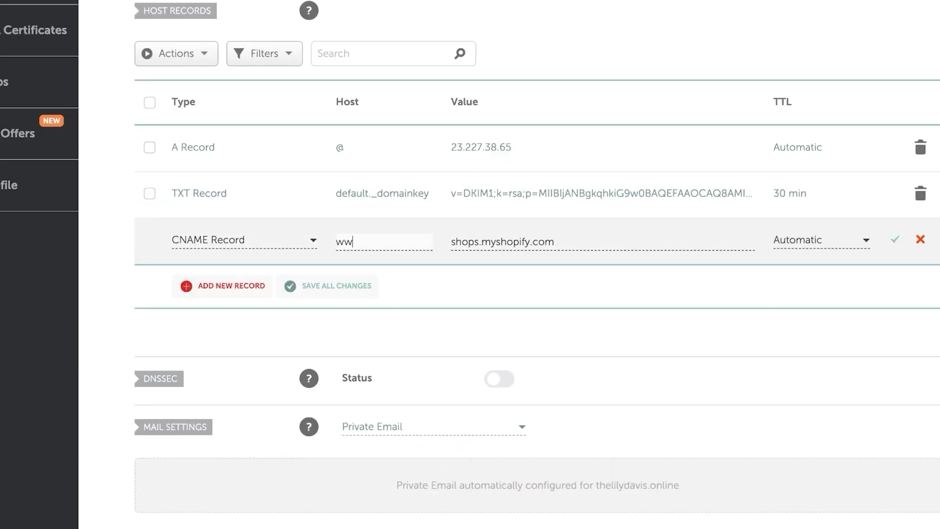
type("w")
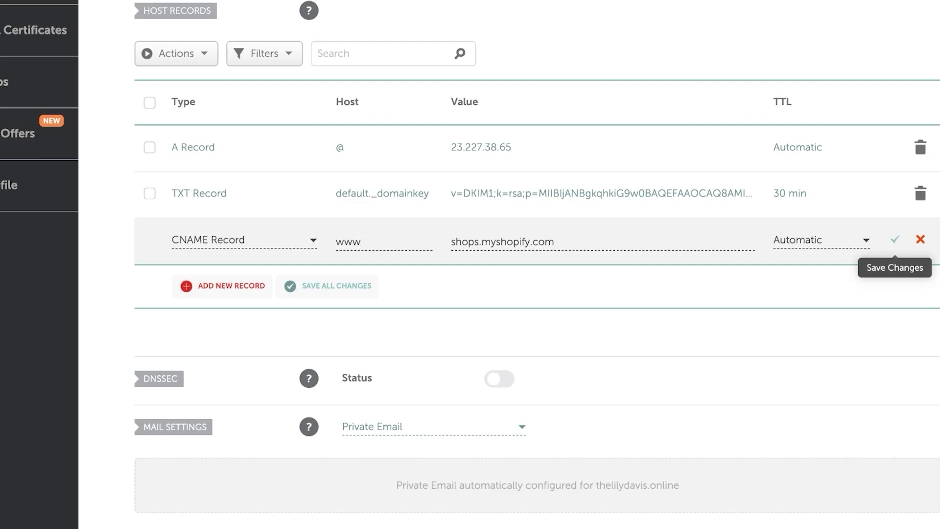
left_click(895, 240)
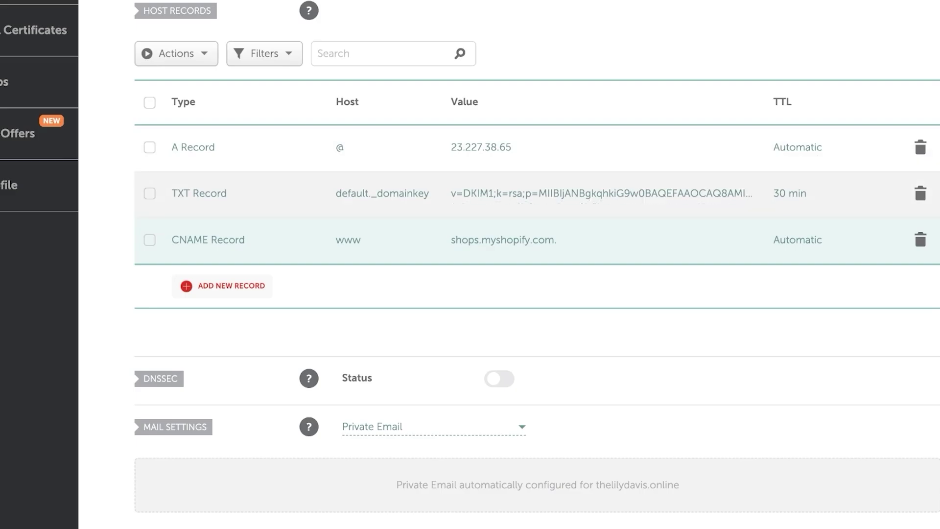
scroll(538, 264, "up", 6)
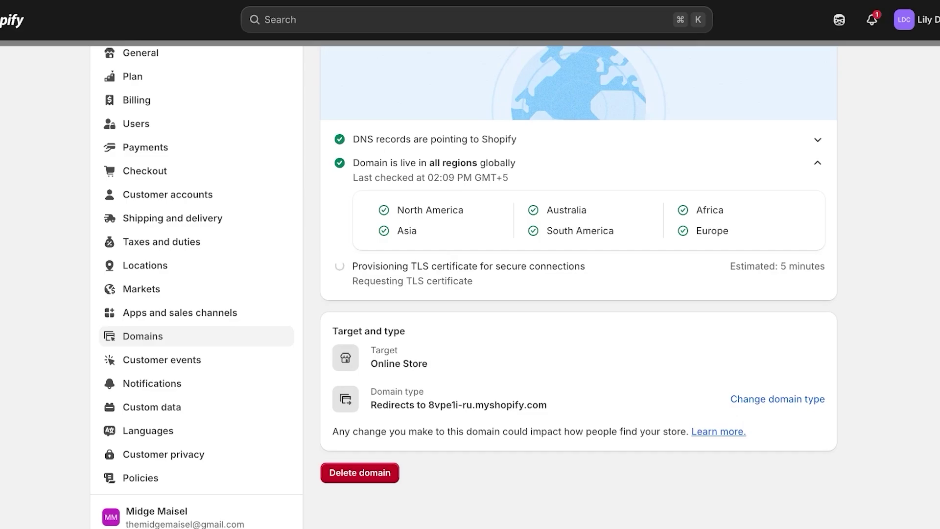
Verify thelilydavis.online is live with TLS provisioning, then open The Spencer's GoDaddy dashboard
left_click_drag(441, 163, 490, 177)
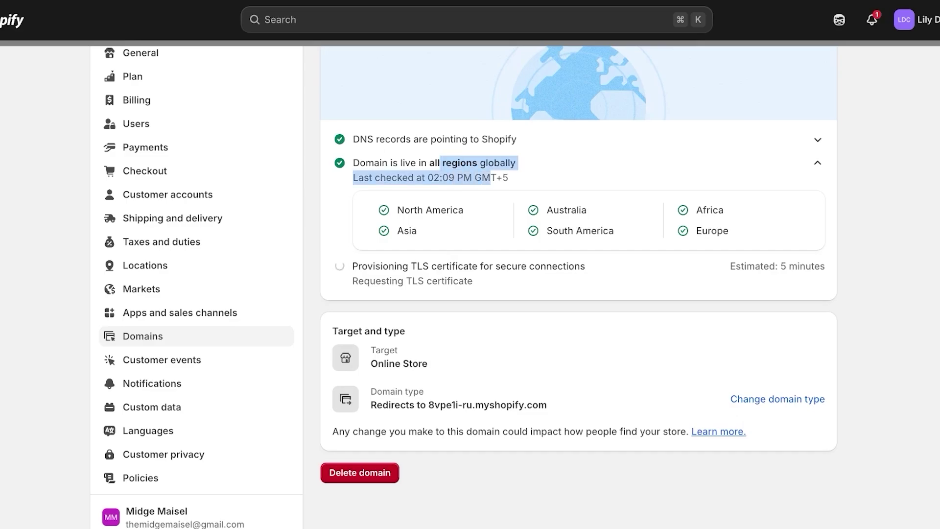
left_click(491, 177)
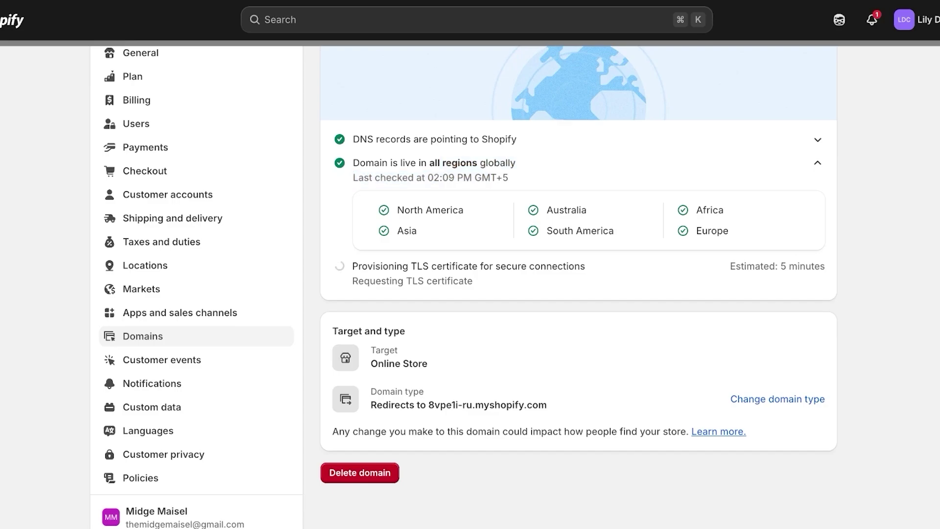
scroll(490, 177, "down", 1)
scroll(464, 287, "up", 1)
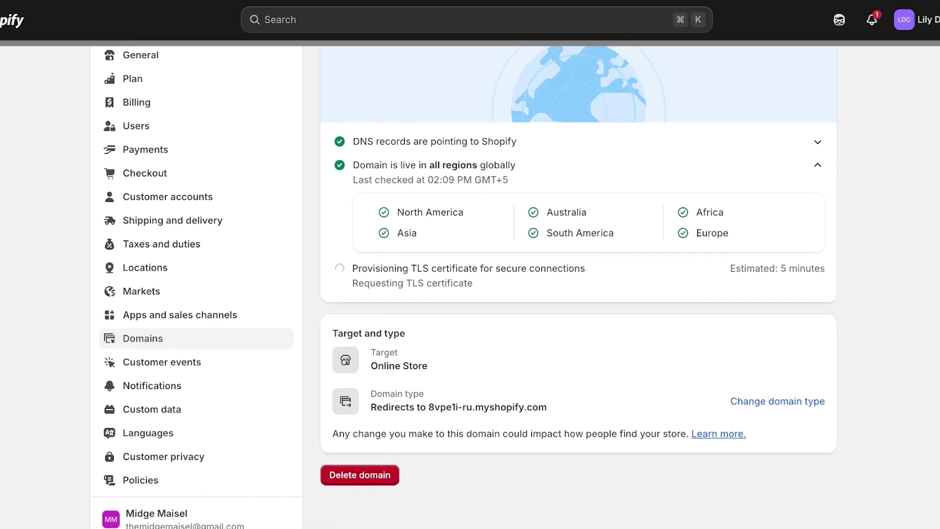
scroll(578, 287, "up", 4)
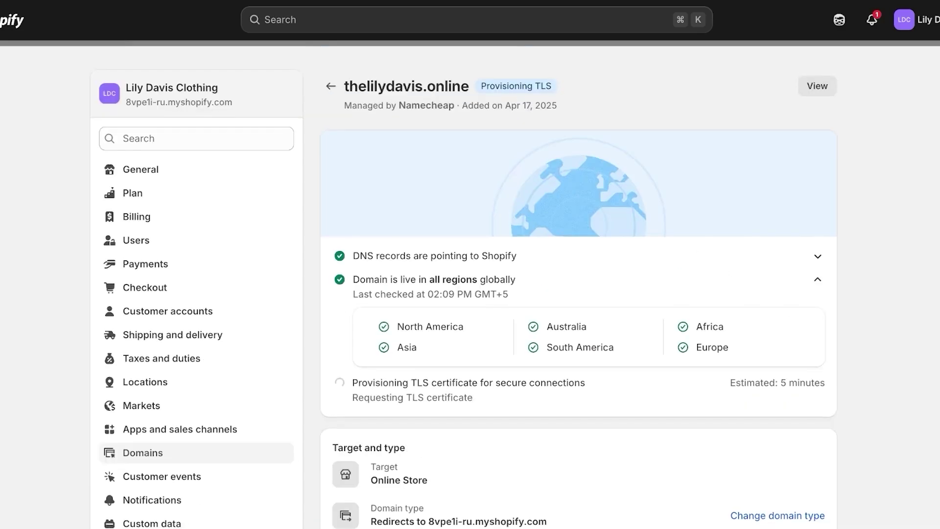
scroll(579, 287, "down", 5)
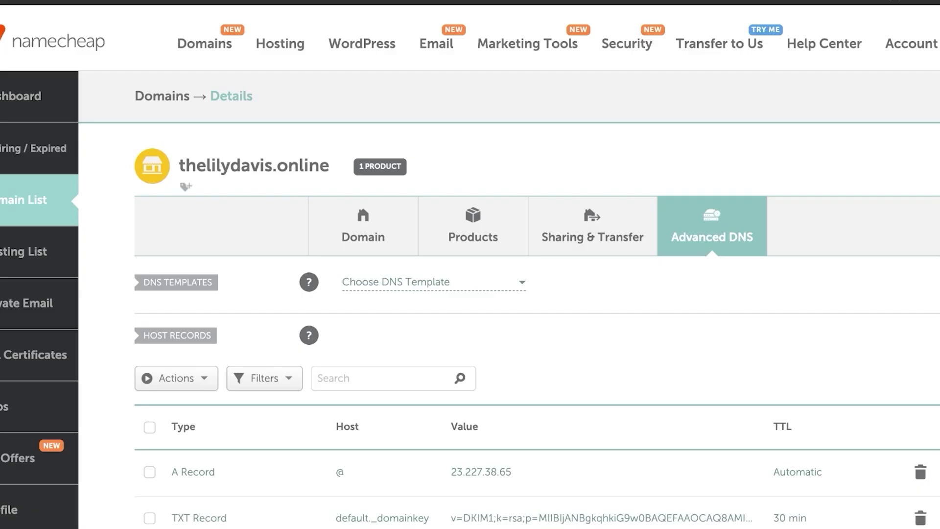
scroll(470, 265, "down", 3)
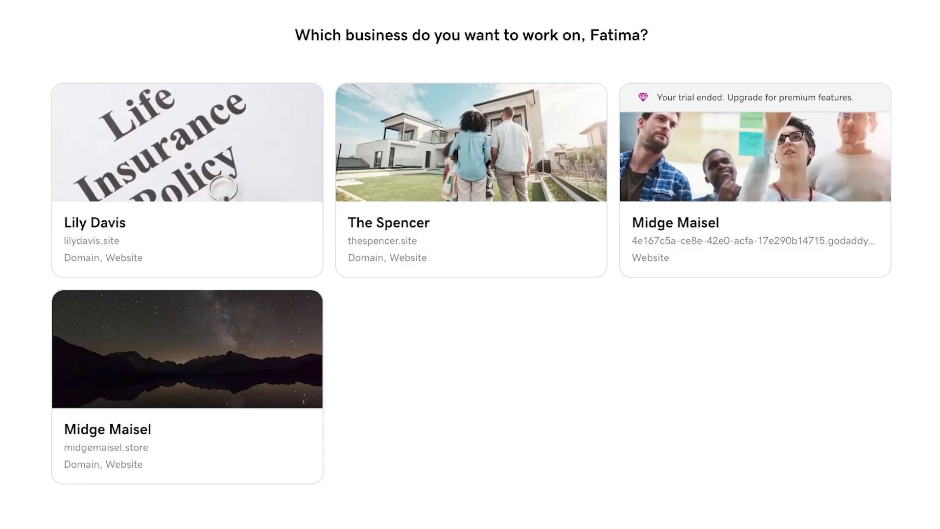
left_click(471, 225)
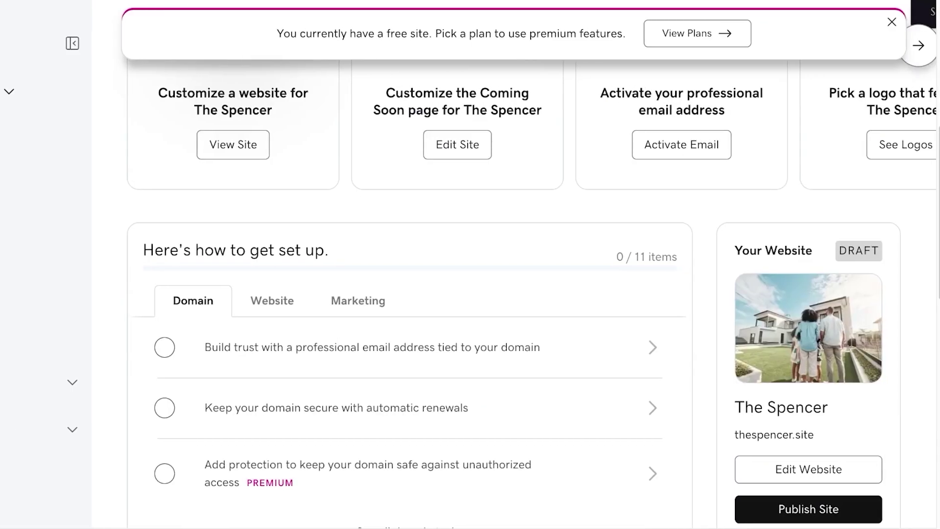
Review the A and NS records on thespencer.site's DNS page in GoDaddy
scroll(409, 293, "down", 15)
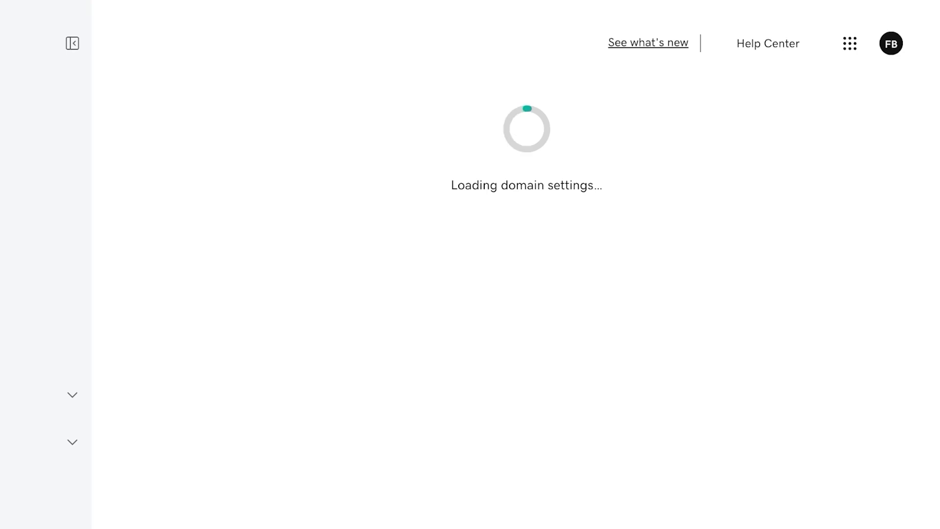
scroll(521, 264, "down", 10)
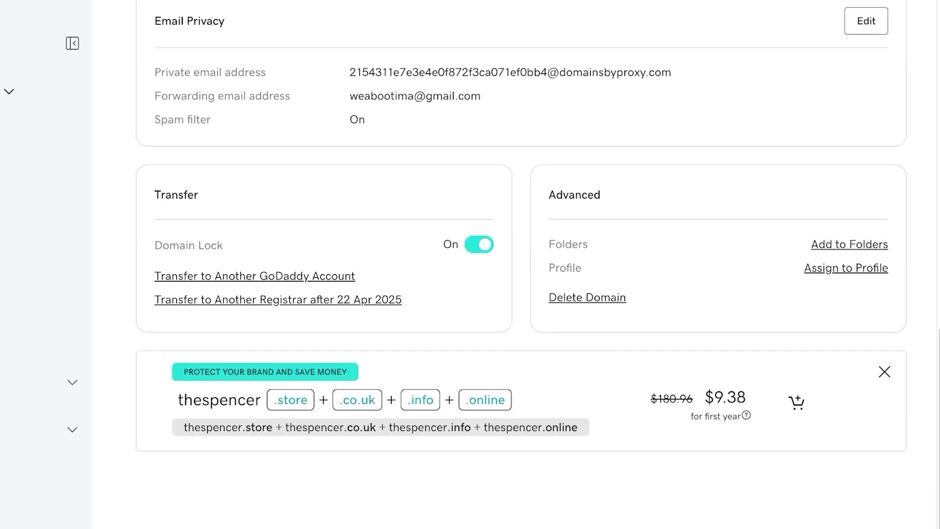
scroll(521, 264, "up", 6)
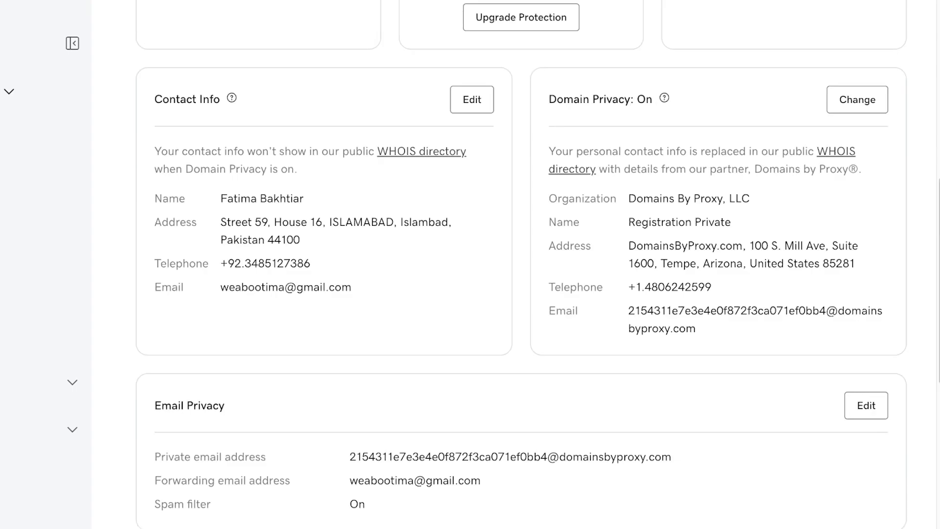
scroll(520, 265, "up", 7)
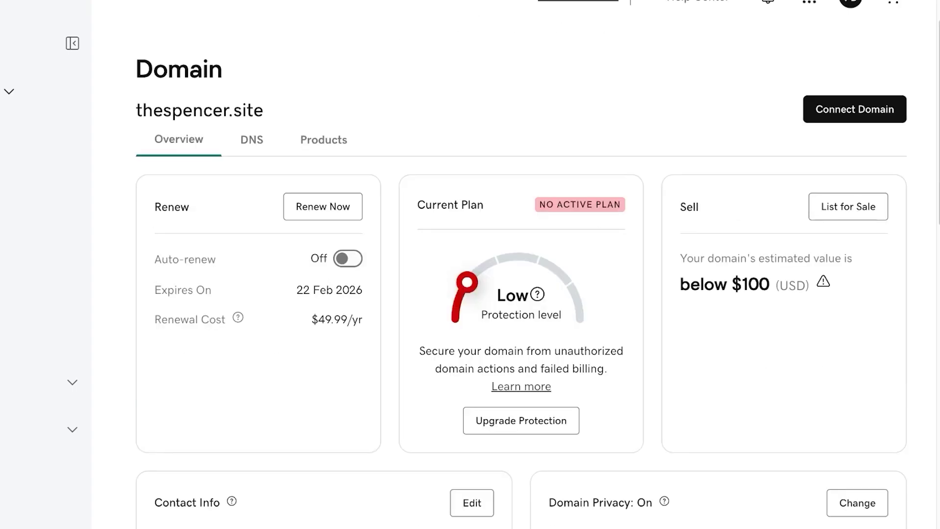
scroll(520, 265, "up", 1)
left_click(251, 186)
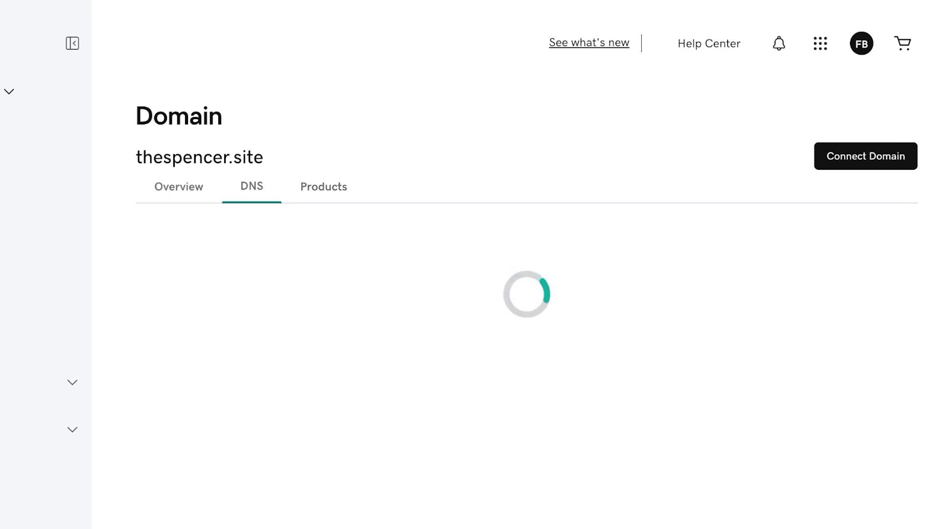
scroll(521, 264, "down", 5)
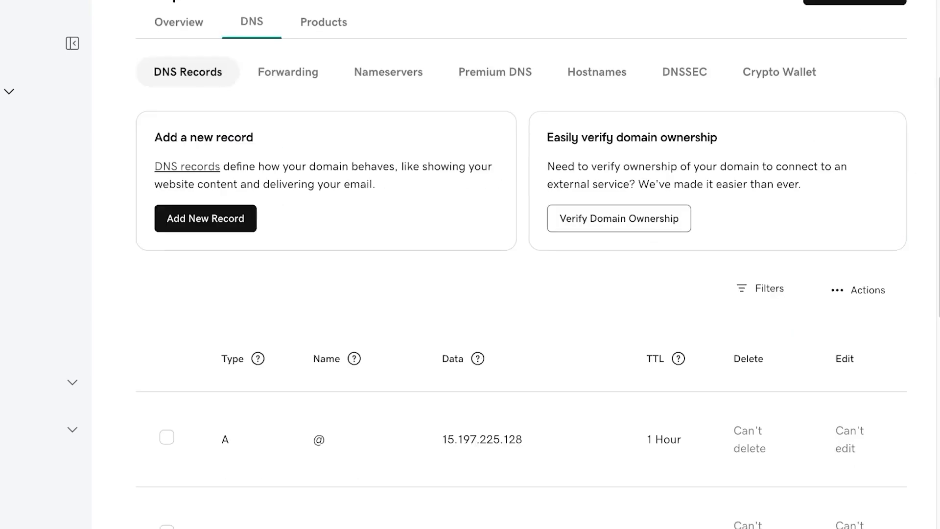
scroll(521, 264, "down", 3)
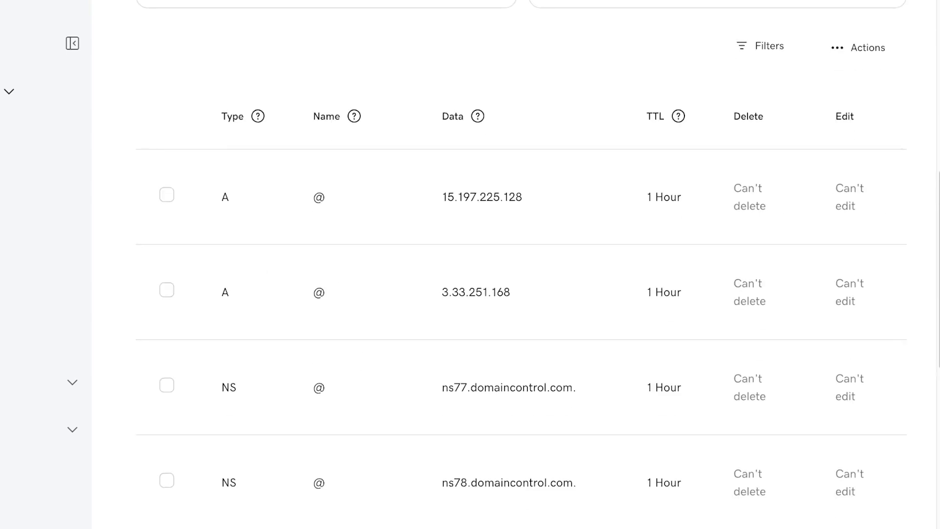
scroll(521, 264, "up", 5)
scroll(520, 265, "up", 4)
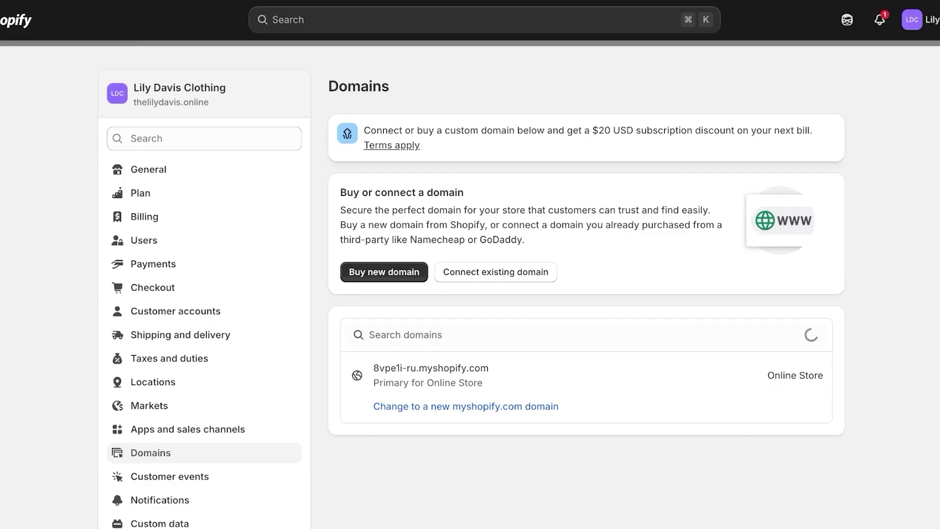
Start connecting an existing domain, then cancel the prompt
scroll(520, 293, "down", 1)
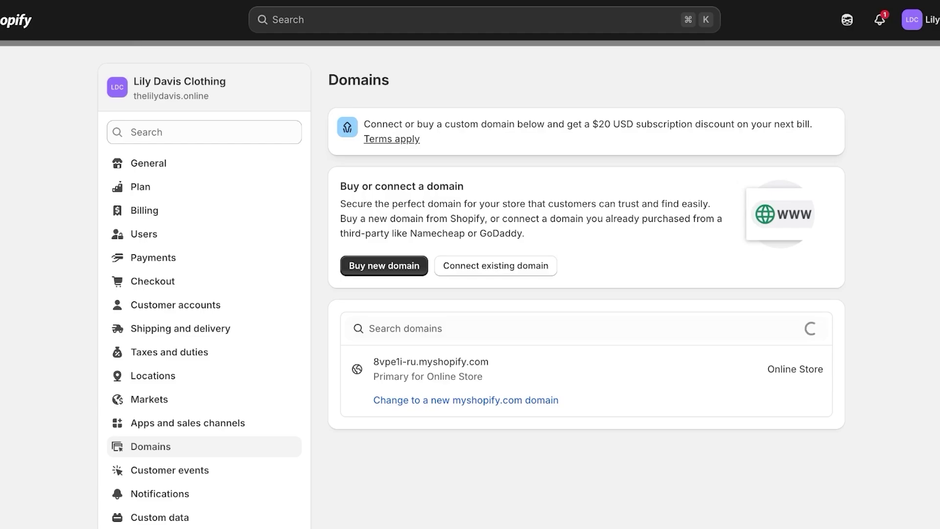
scroll(471, 287, "down", 3)
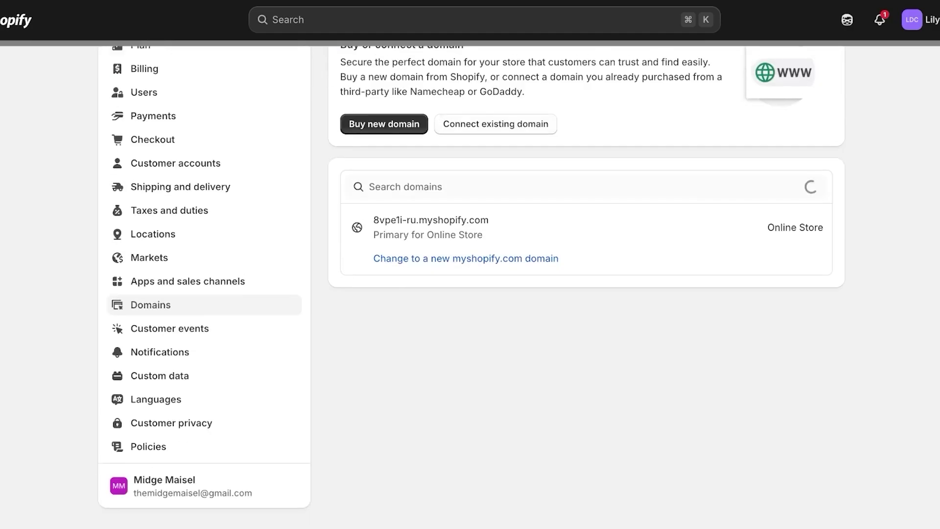
scroll(472, 287, "up", 3)
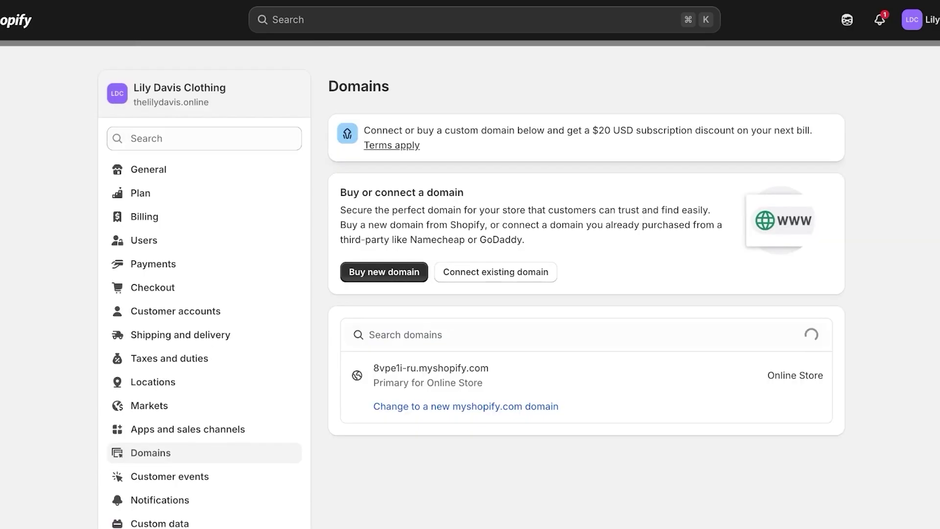
left_click(495, 272)
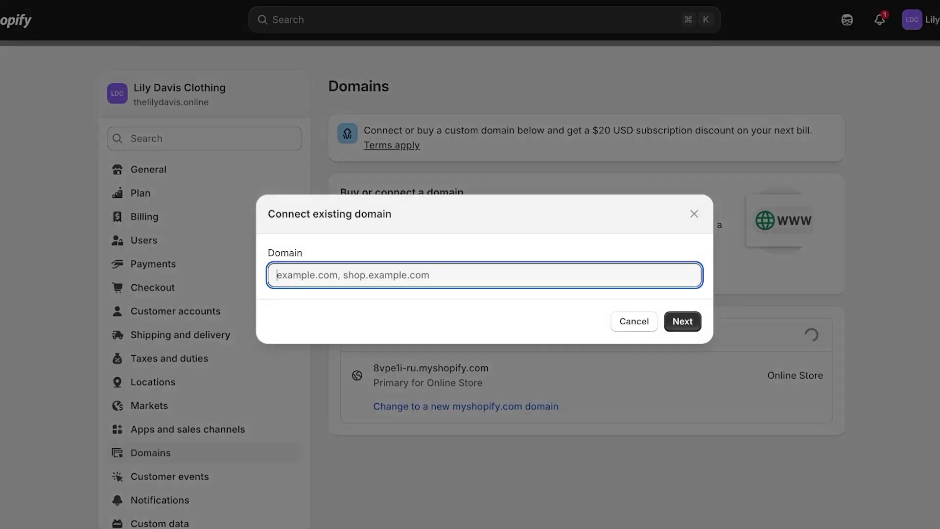
key("Escape")
key("Escape")
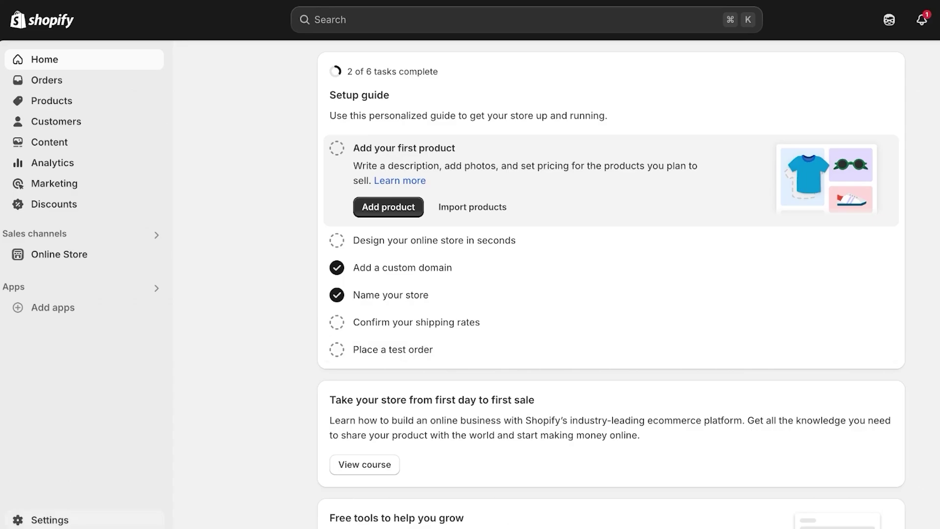
Check in Settings > Domains that thelilydavis.online is primary with DNS and TLS checks passed
left_click(49, 519)
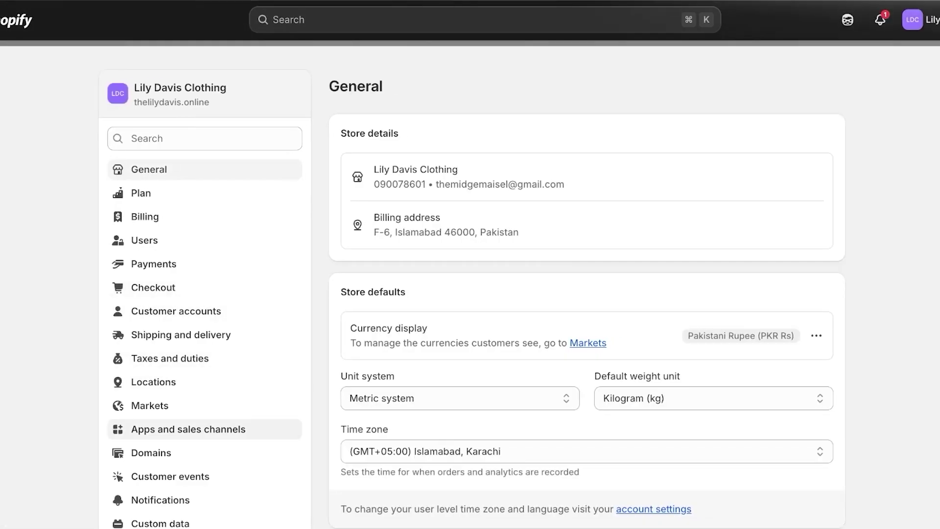
left_click(151, 453)
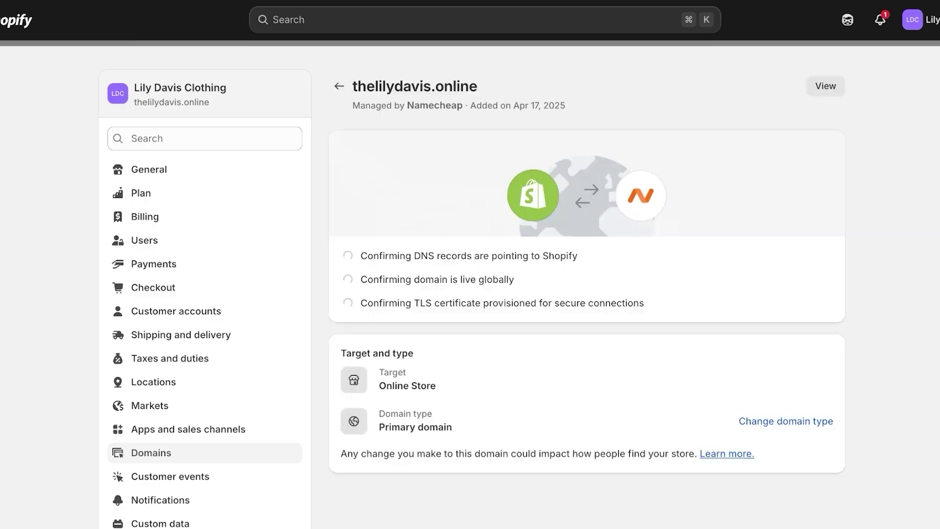
scroll(587, 282, "down", 5)
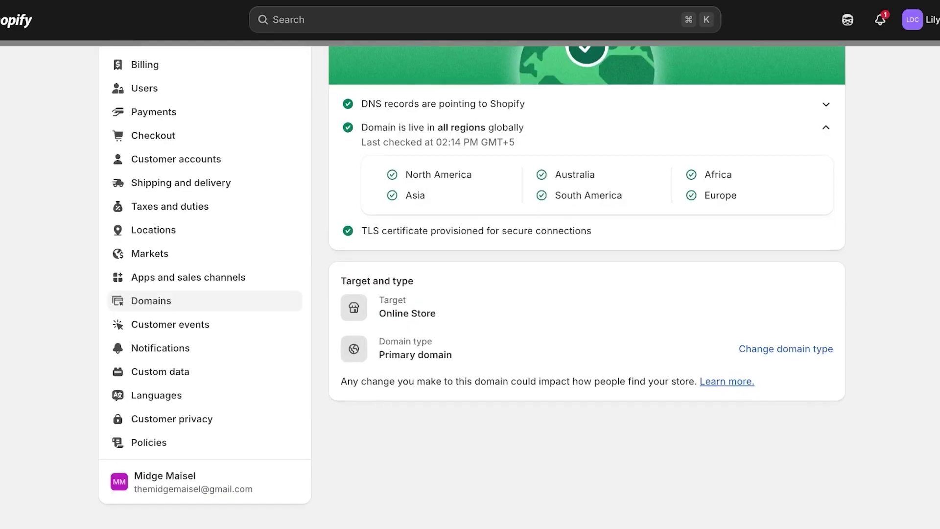
scroll(586, 282, "up", 5)
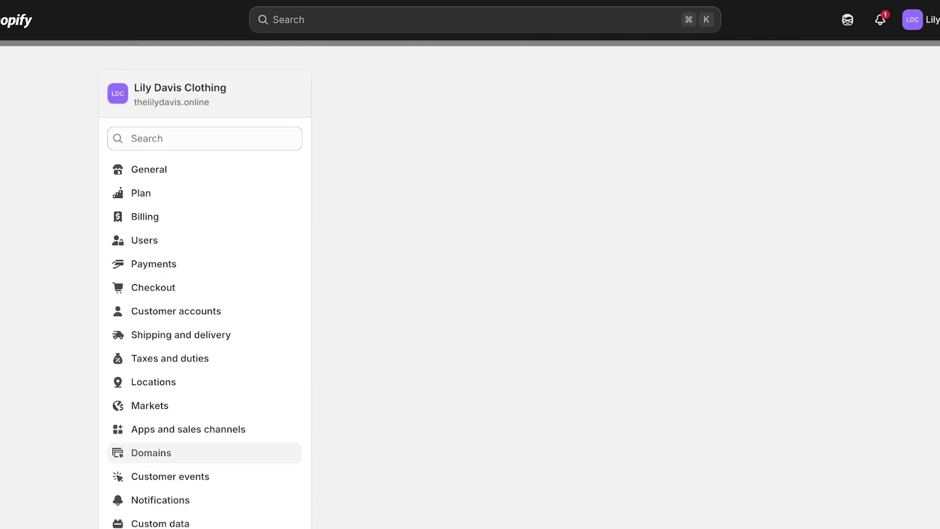
left_click(686, 87)
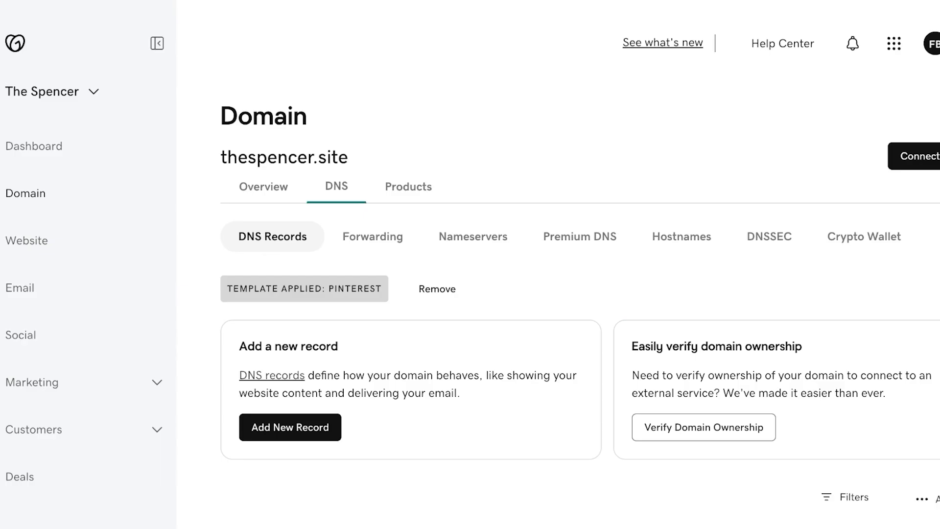
type("thespenc")
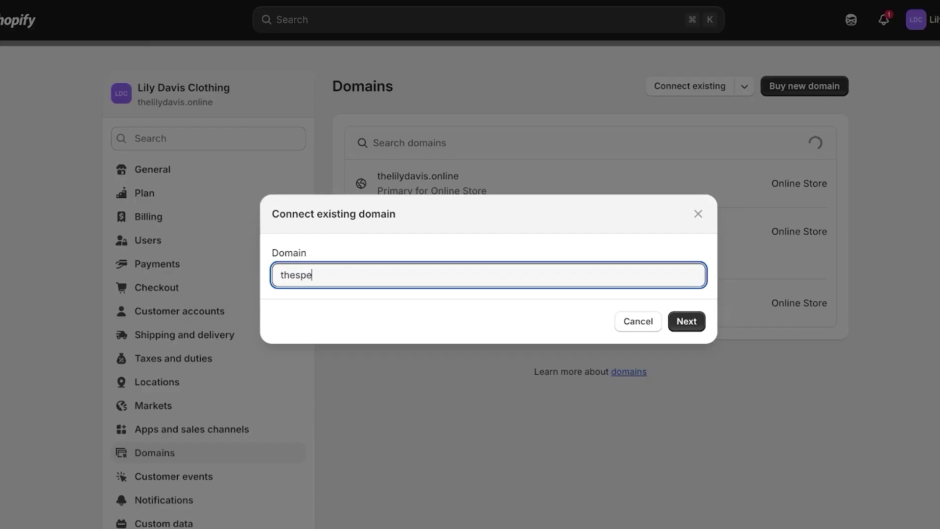
type("er")
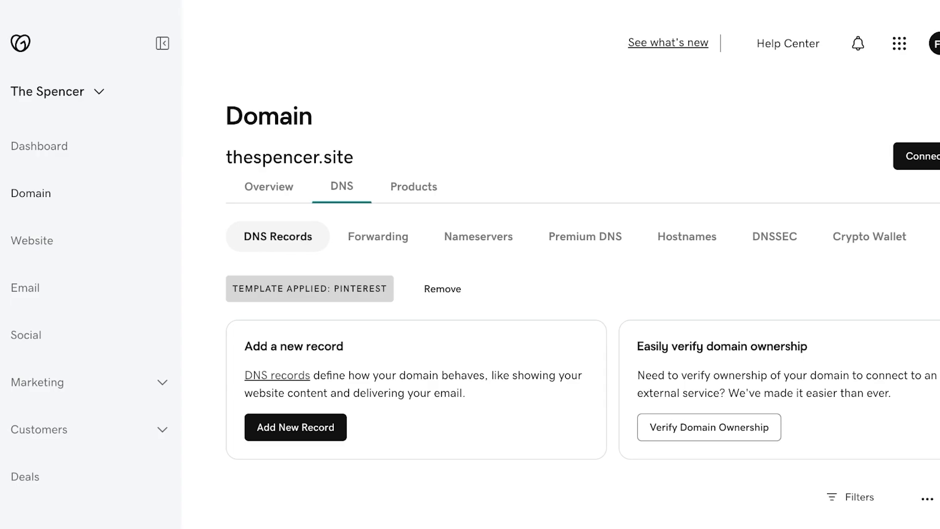
left_click(58, 92)
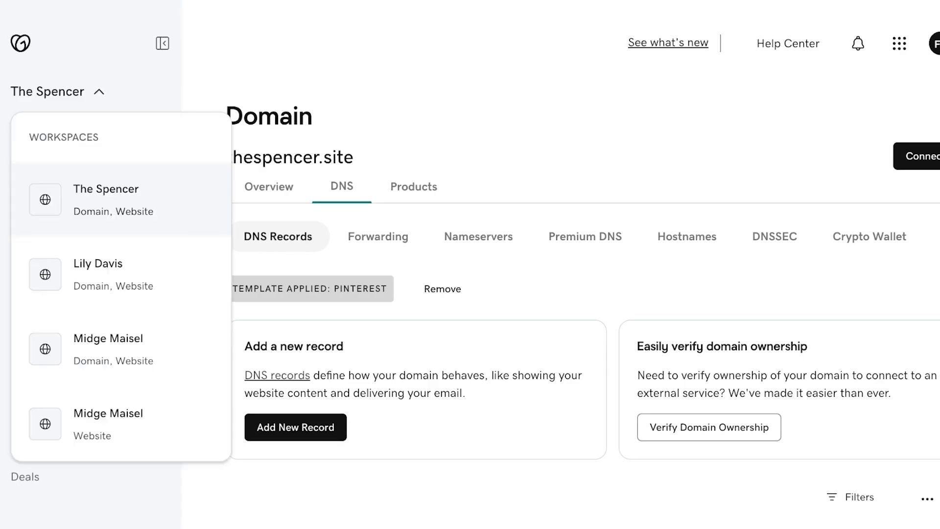
left_click(58, 92)
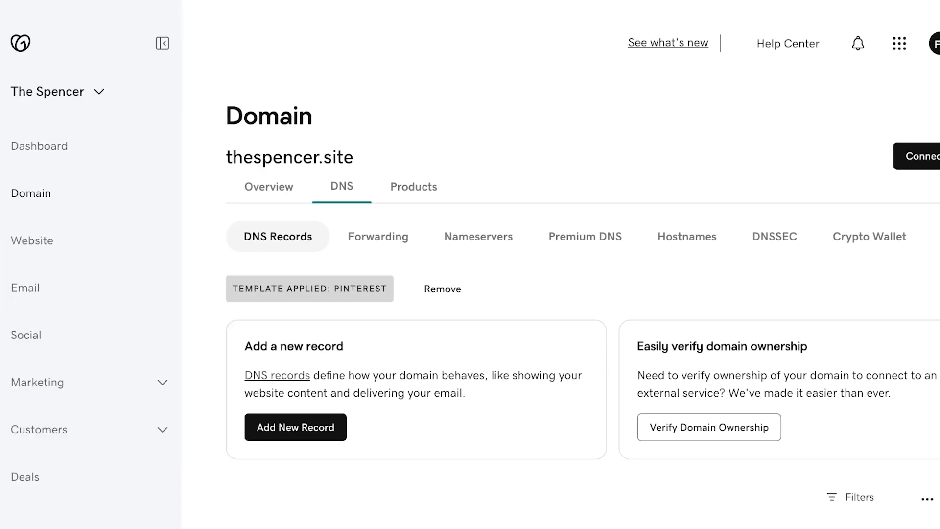
left_click(58, 92)
left_click(57, 91)
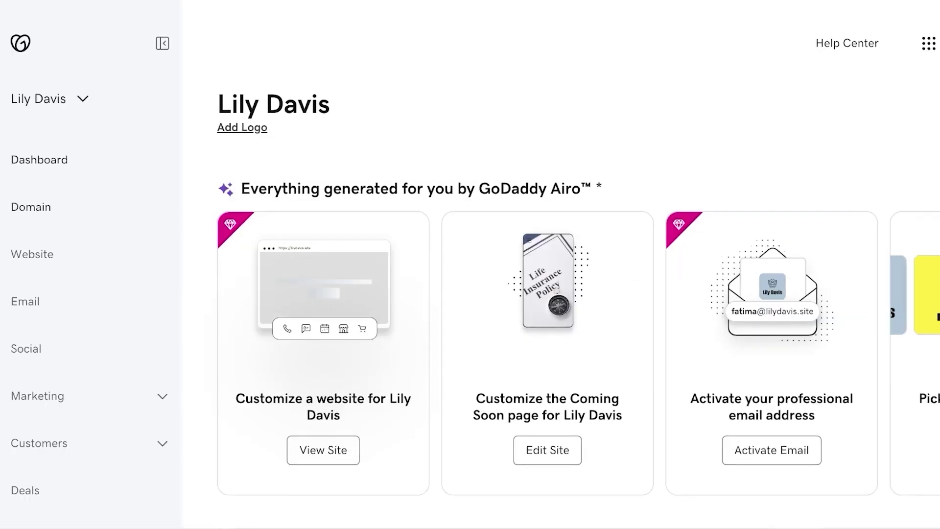
left_click(30, 207)
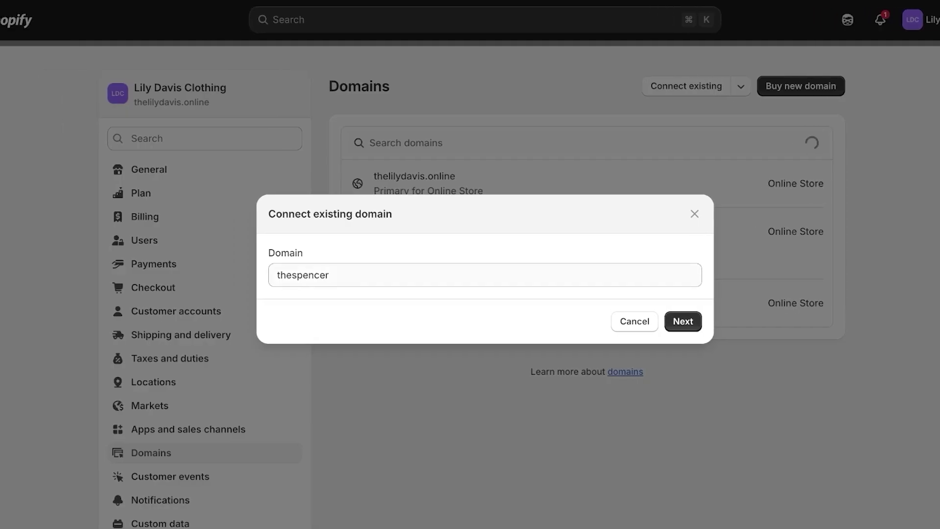
Replace the domain entry with lilydavis.site and submit it
key("super+a")
type("lilydavis")
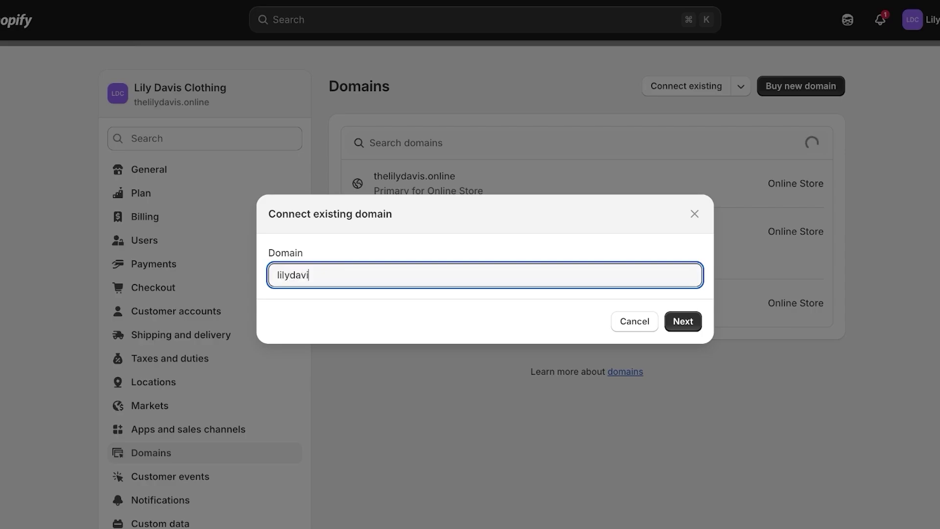
type(".site")
key("Return")
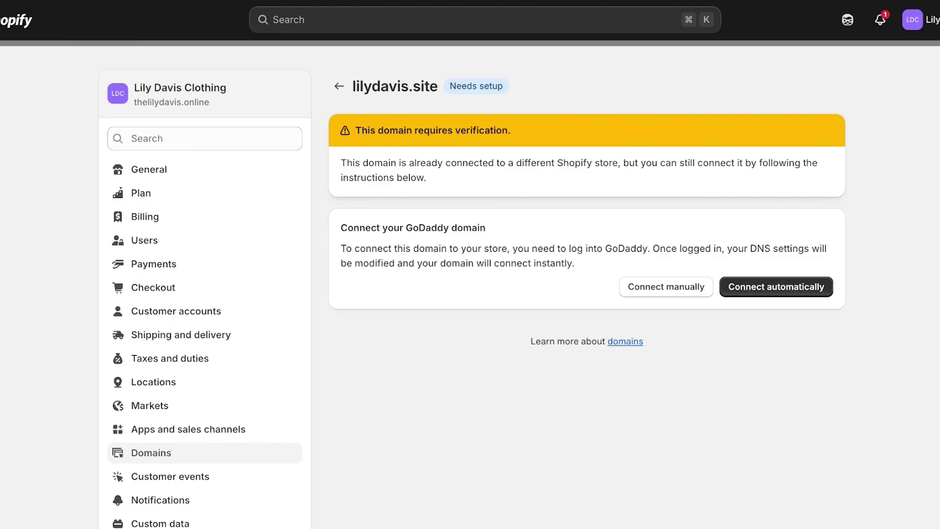
Try connecting lilydavis.site automatically, then switch to manual DNS setup after TXT verification fails
left_click(776, 286)
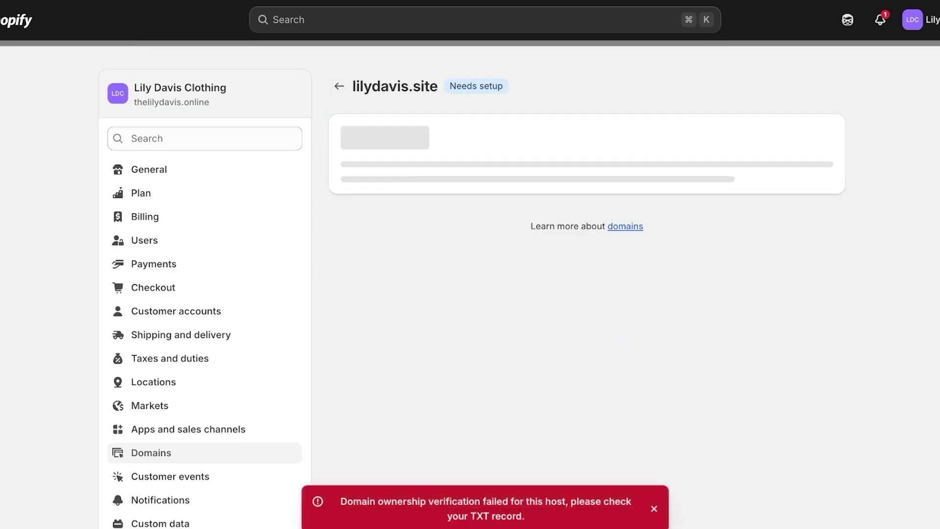
left_click_drag(439, 493, 525, 508)
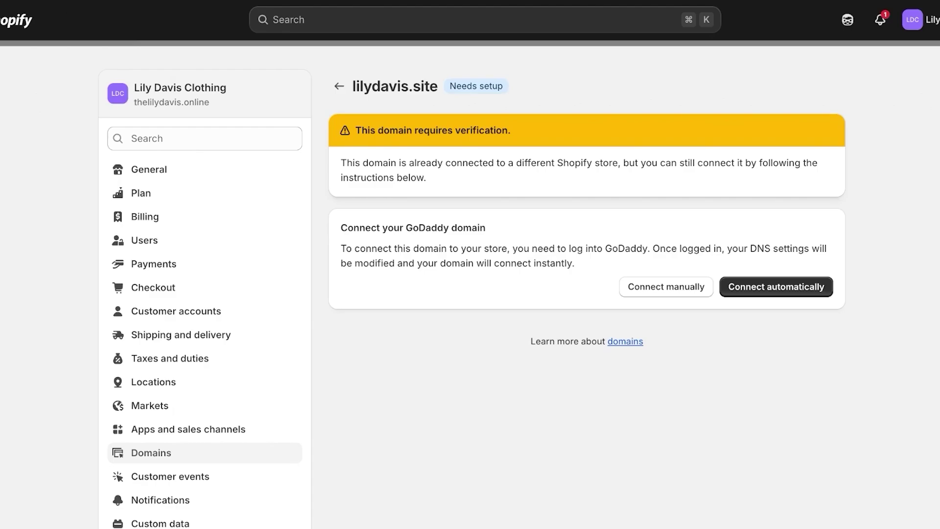
left_click(665, 287)
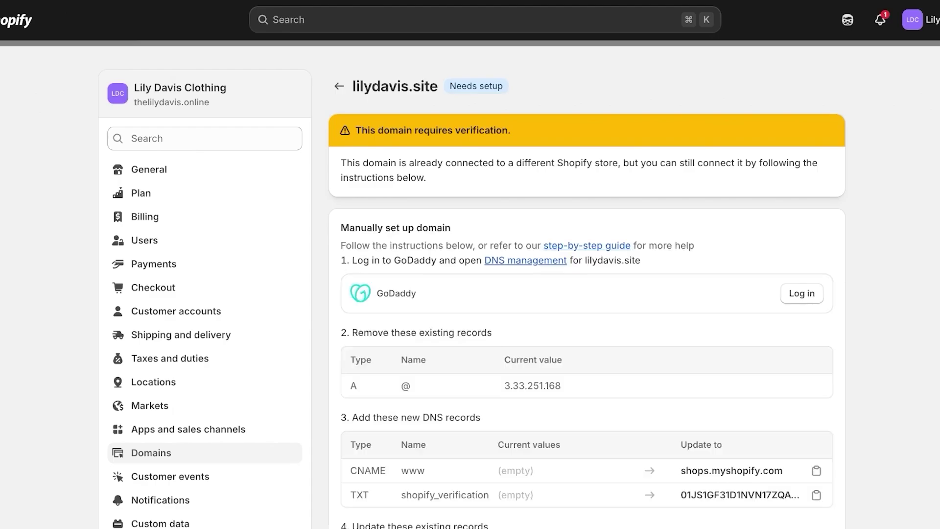
scroll(586, 294, "down", 3)
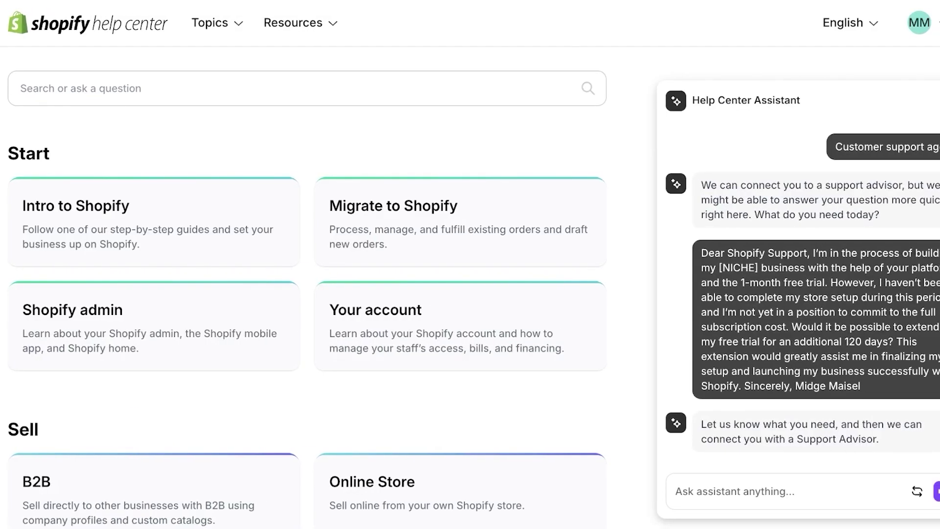
Search the Help Center for 'domain' and review suggested articles like Domains and Buying a domain
left_click(676, 491)
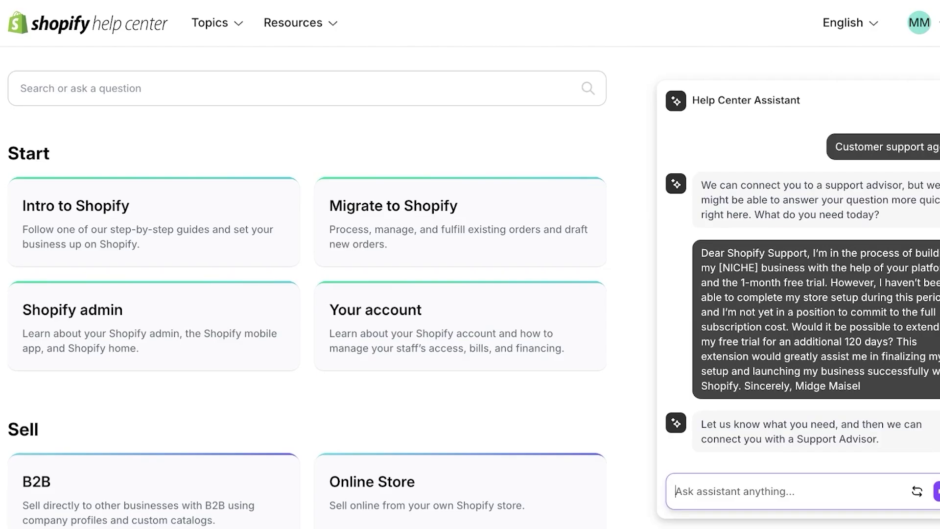
left_click(588, 88)
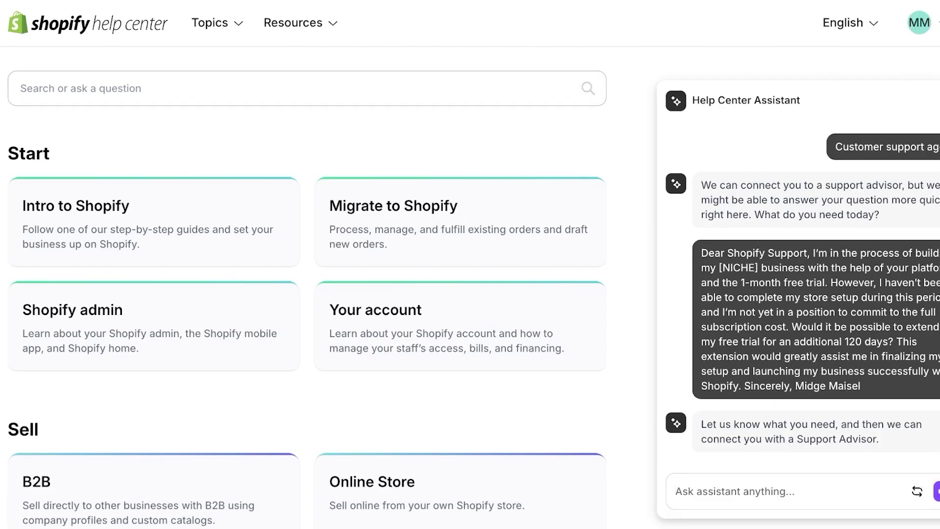
left_click(20, 88)
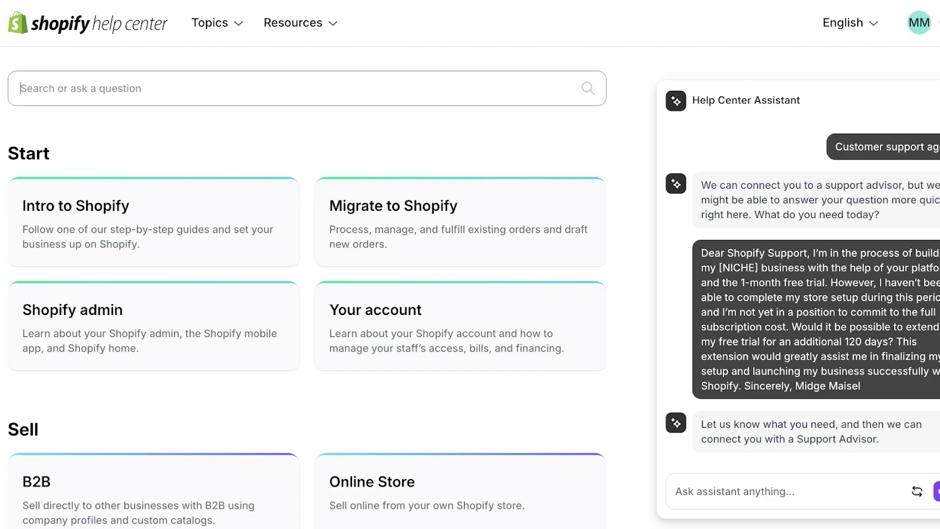
type("do")
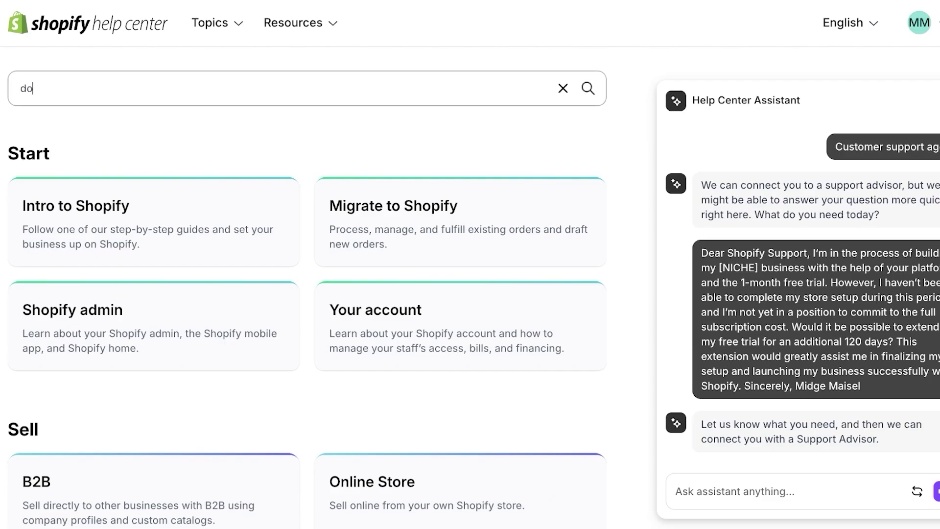
type("main")
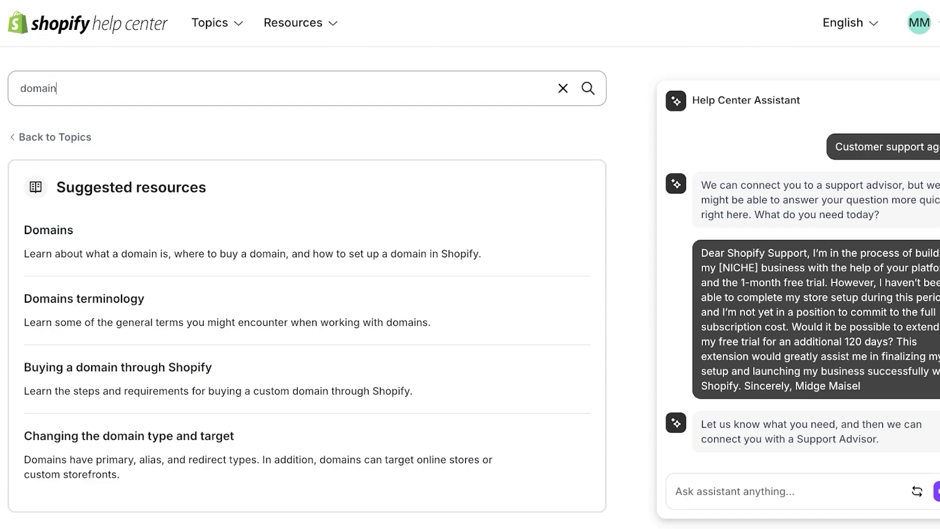
scroll(307, 282, "down", 1)
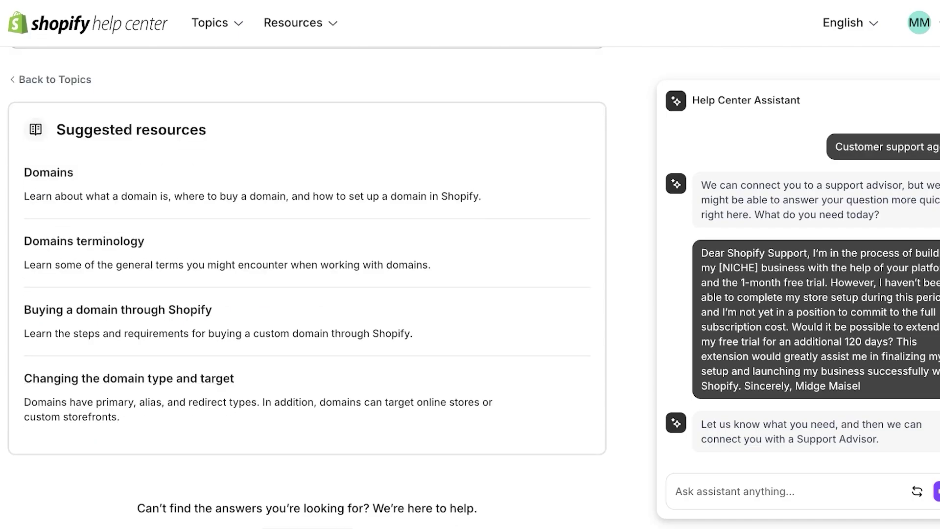
scroll(307, 282, "down", 2)
scroll(306, 282, "up", 3)
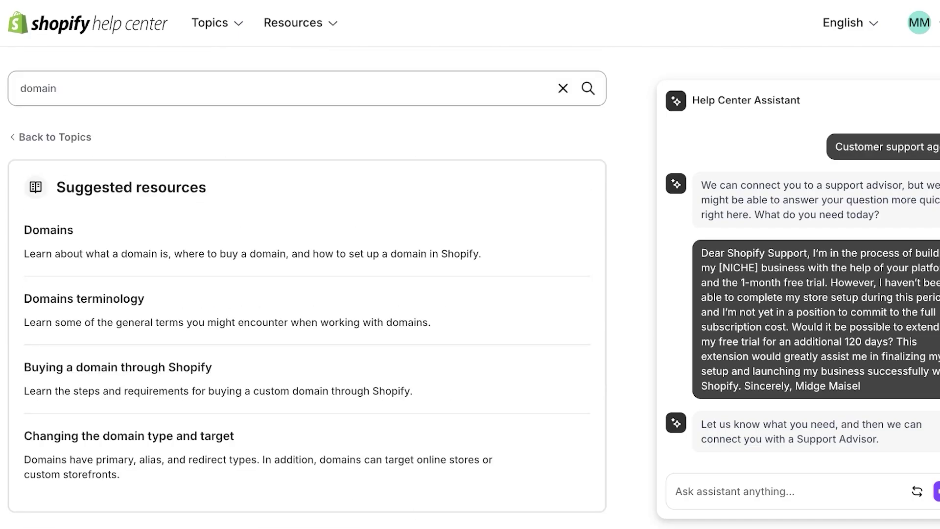